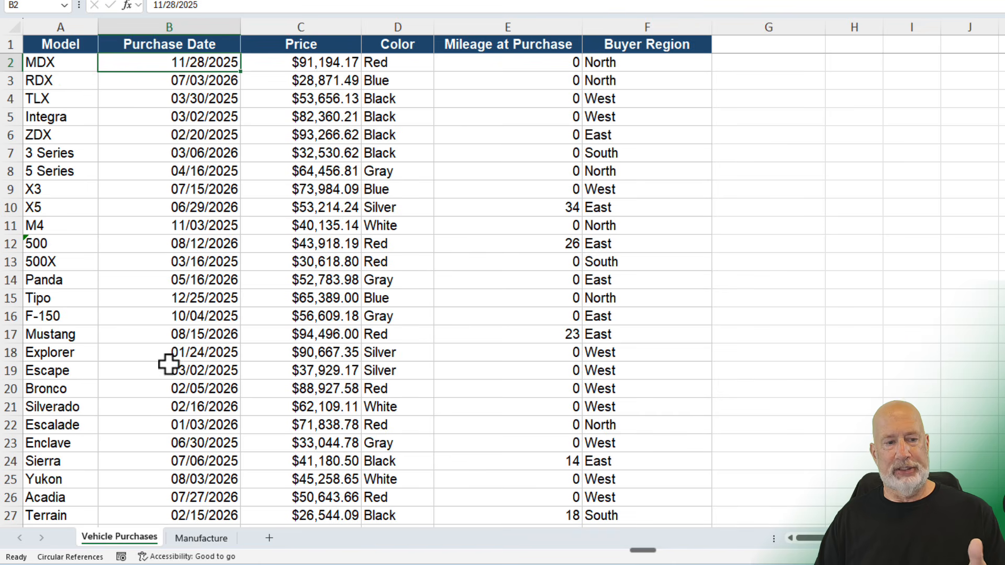
# Step: Insert a new column before Purchase Date on the Vehicle Purchases sheet and give it the header Man
pyautogui.click(216, 542)
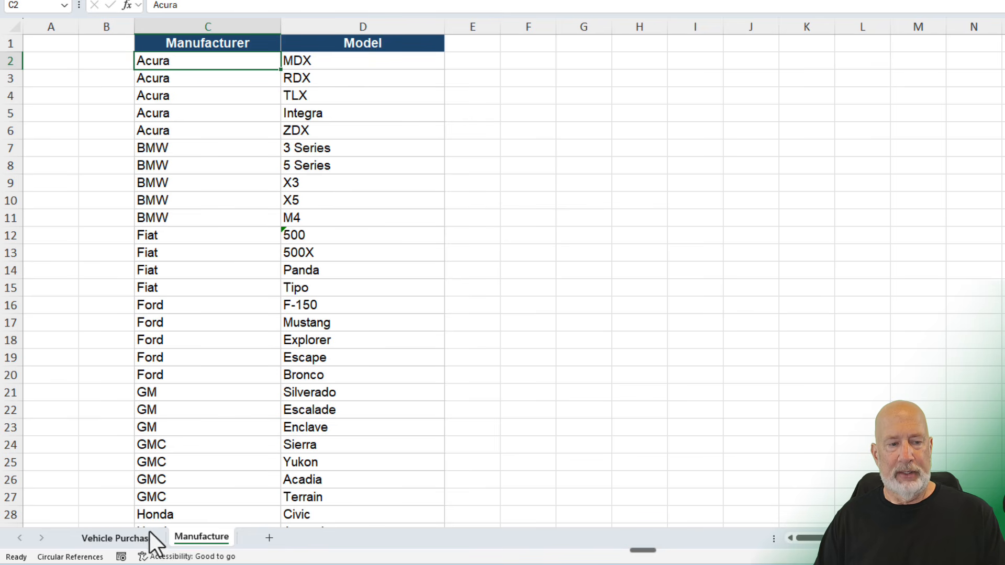
pyautogui.click(116, 538)
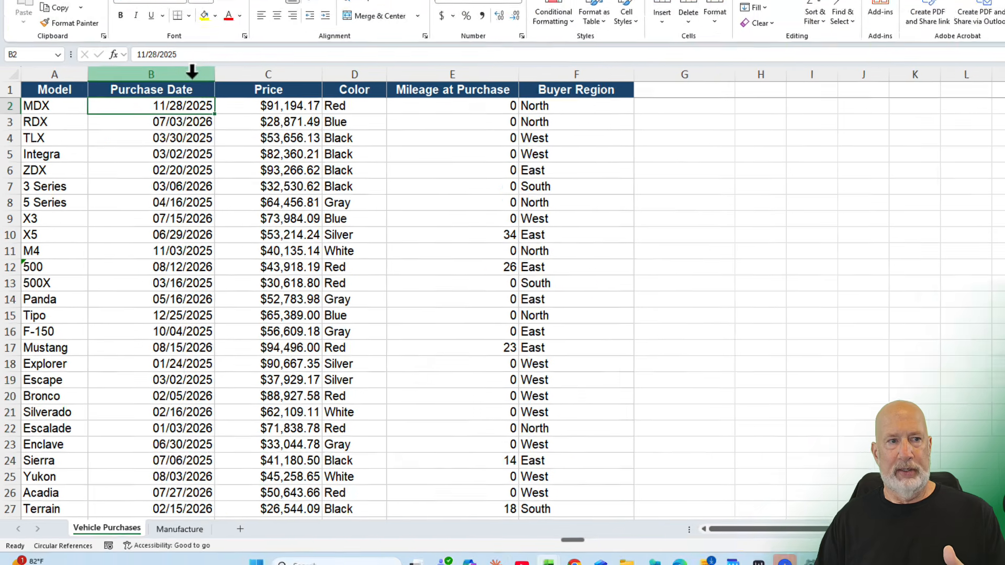
pyautogui.rightClick(192, 72)
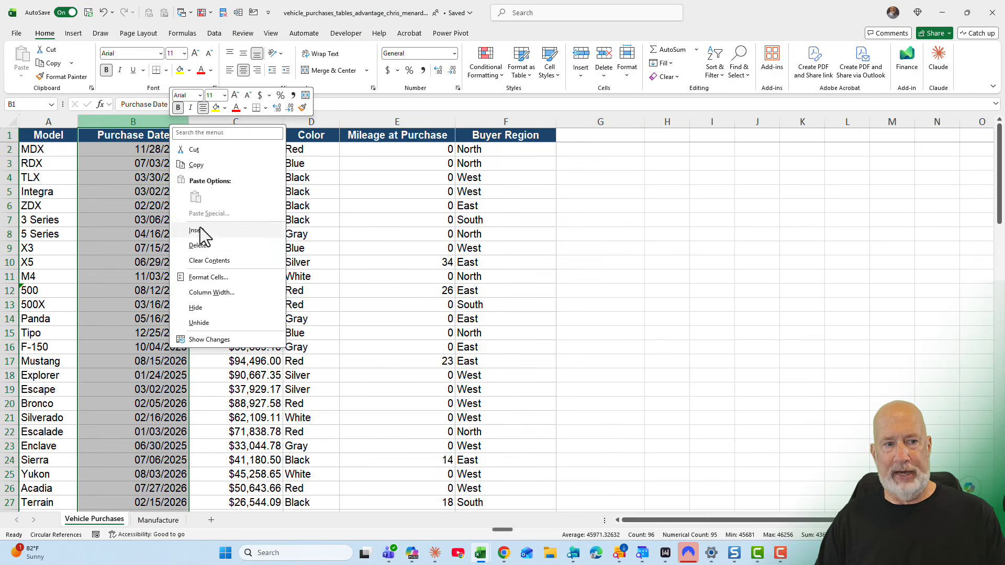
pyautogui.click(194, 231)
pyautogui.click(113, 138)
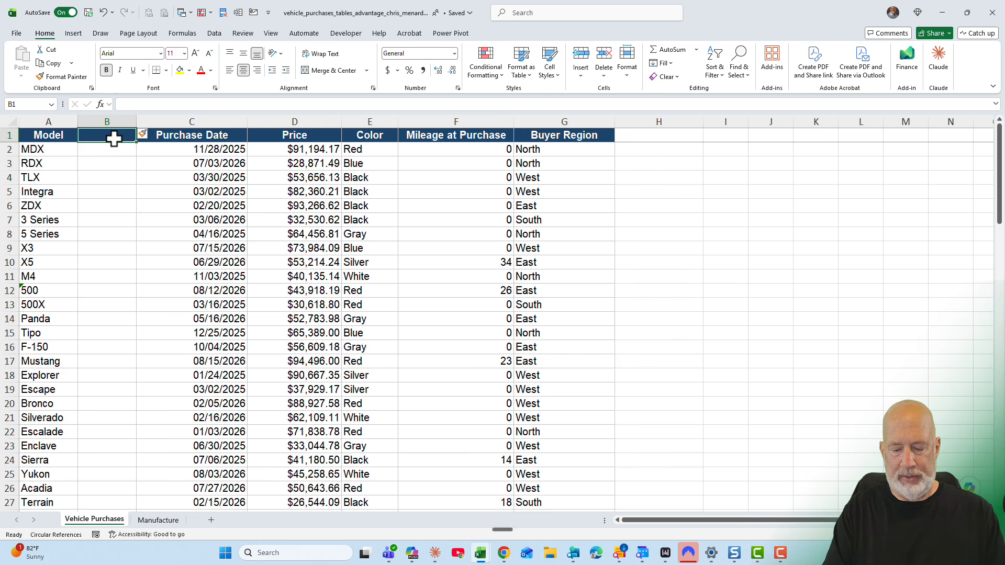
pyautogui.write('Make')
pyautogui.press('Return')
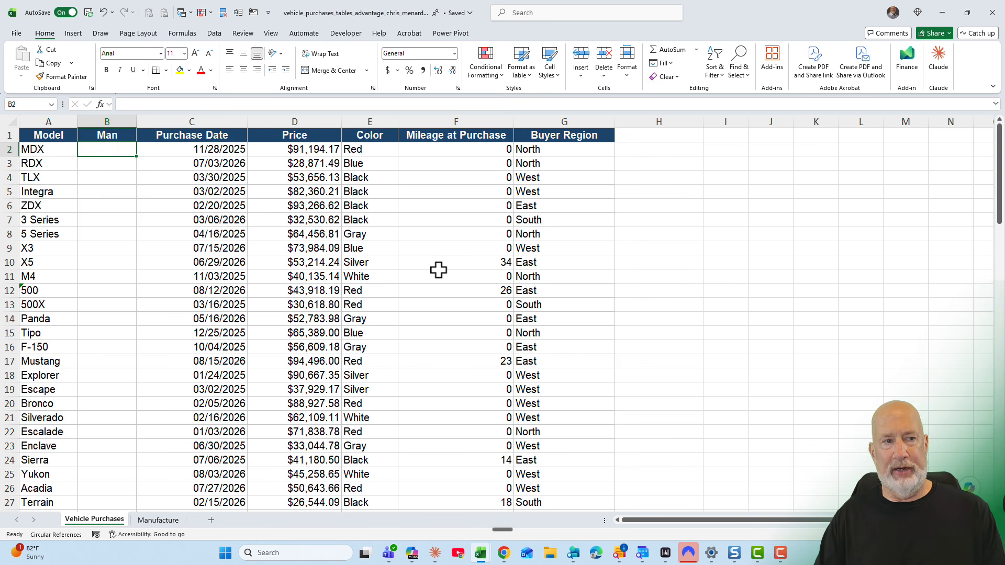
# Step: Begin an XLOOKUP formula in B2 with lookup value A2 and the absolute lookup array Manufacture!$D$2:$D$96
pyautogui.write('=xl')
pyautogui.press('Tab')
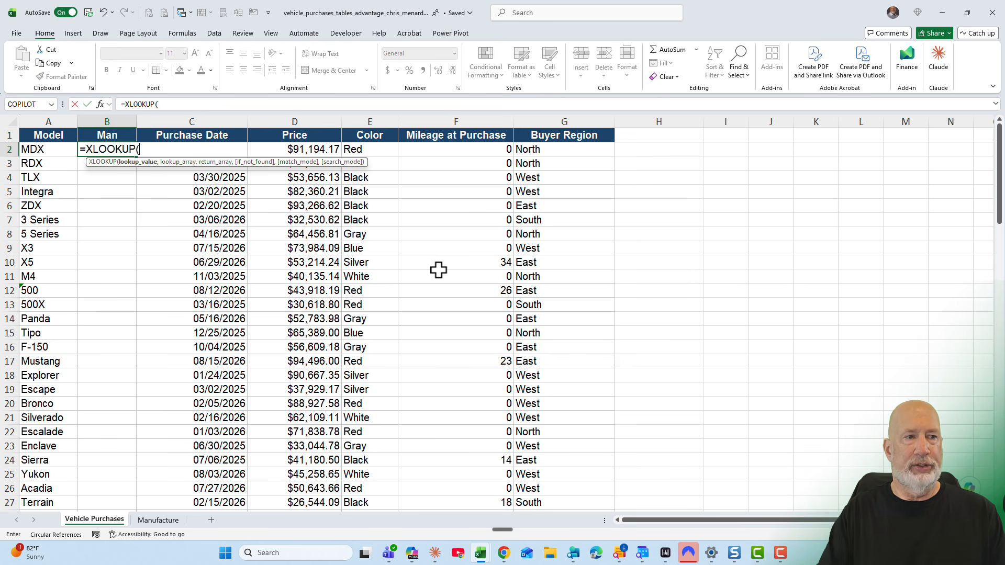
pyautogui.click(59, 151)
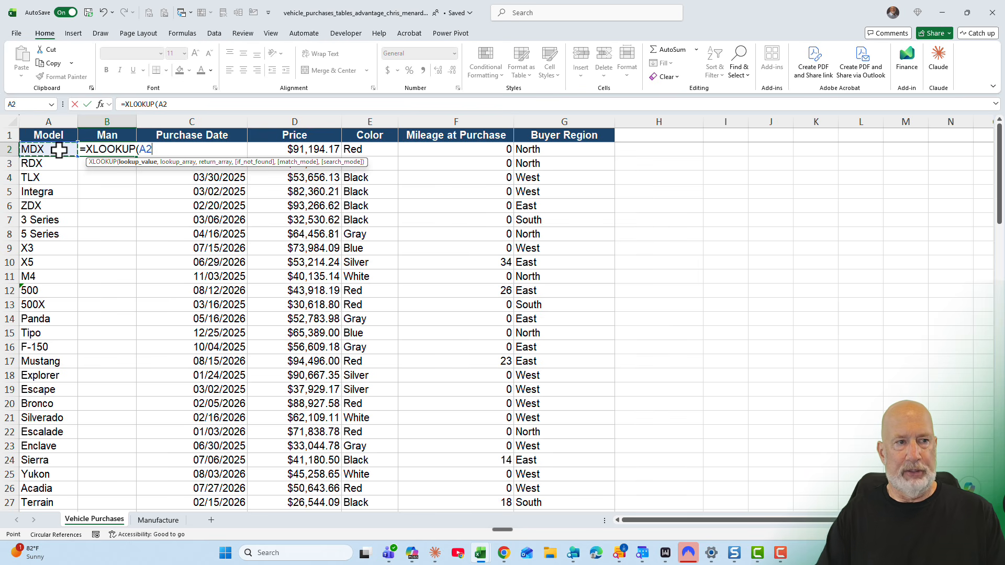
pyautogui.write(',')
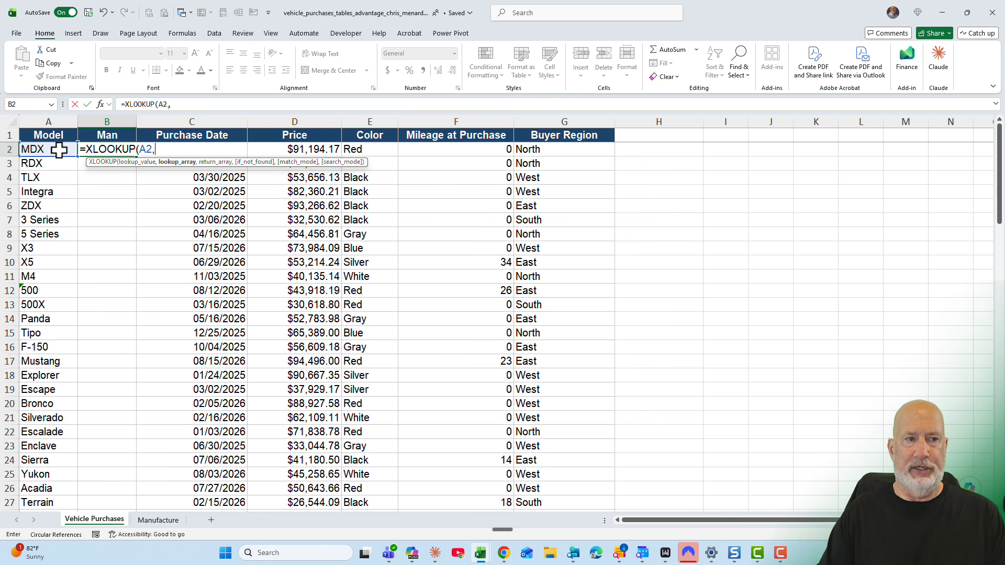
pyautogui.click(157, 520)
pyautogui.click(299, 151)
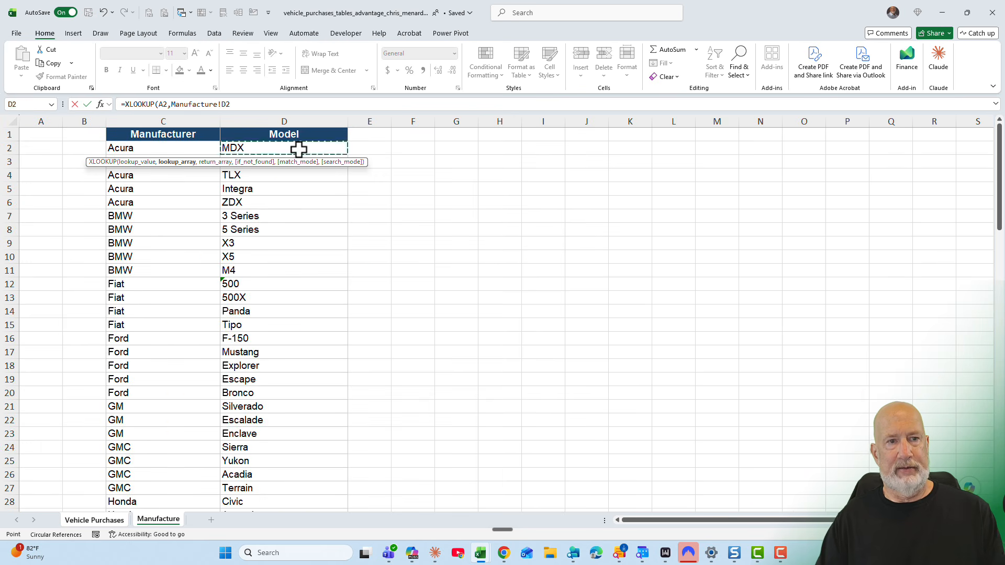
pyautogui.hotkey('ctrl', 'shift', 'Down')
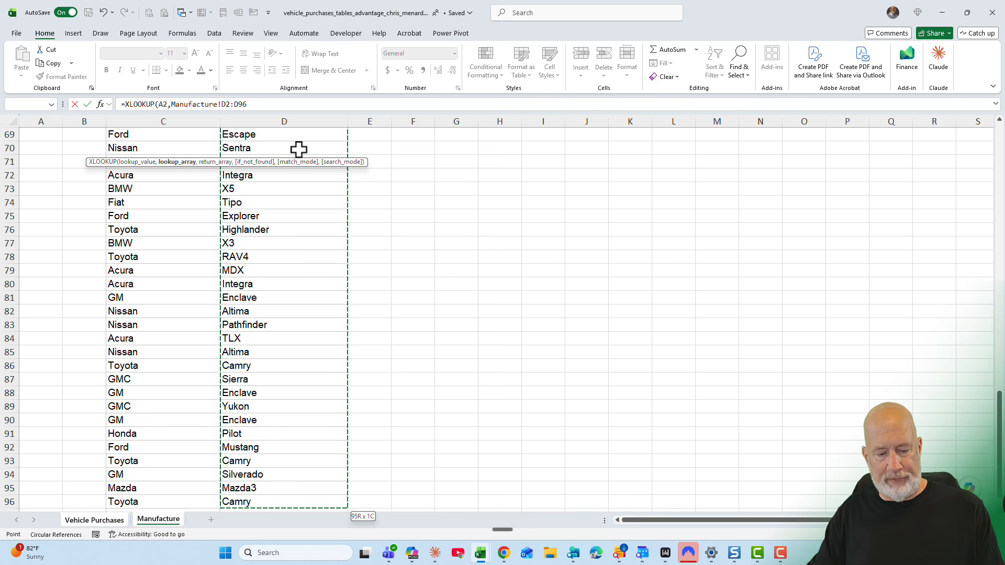
pyautogui.press('F4')
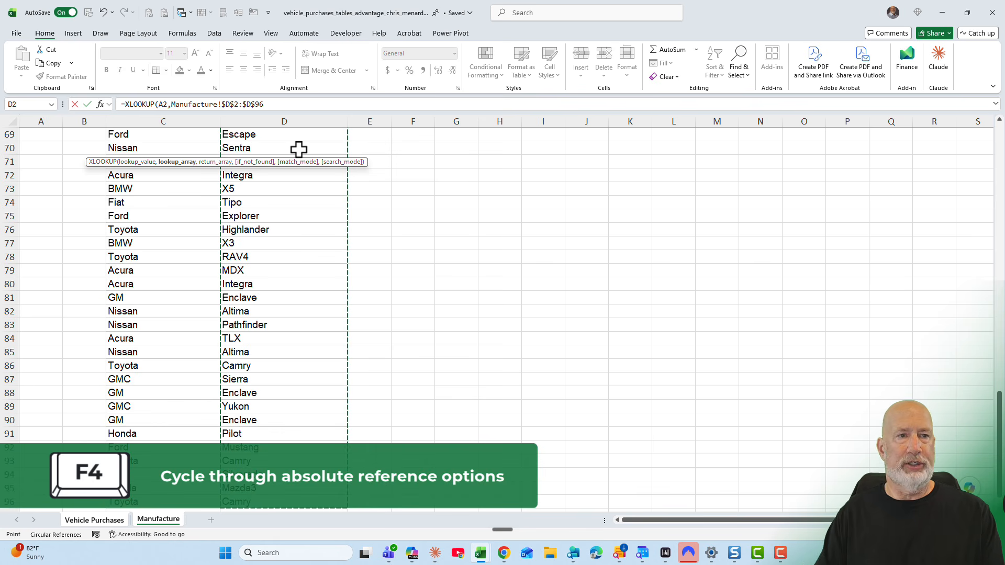
# Step: Complete the XLOOKUP formula with the absolute return array Manufacture!$C$2:$C$96
pyautogui.write(',')
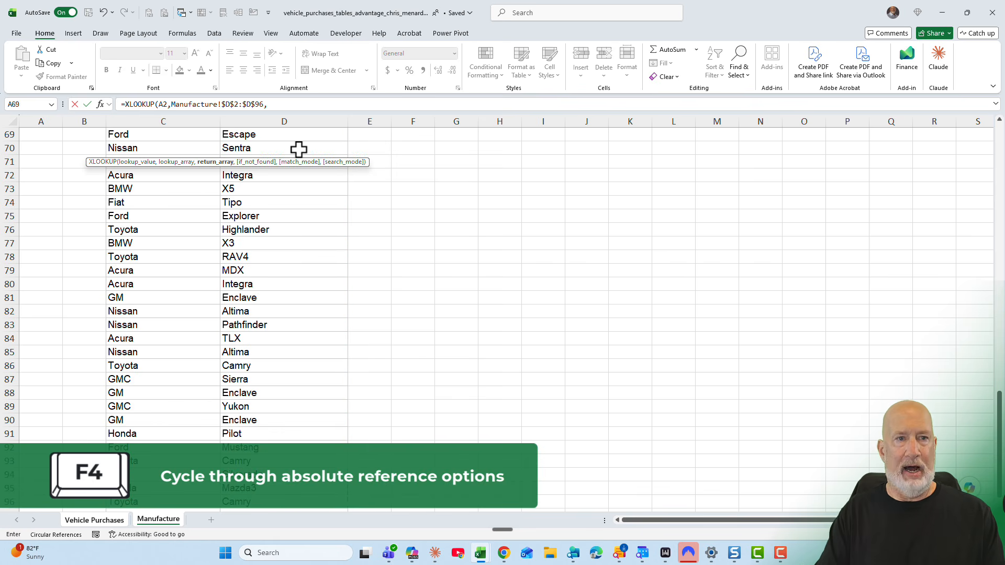
pyautogui.scroll(20, 299, 150)
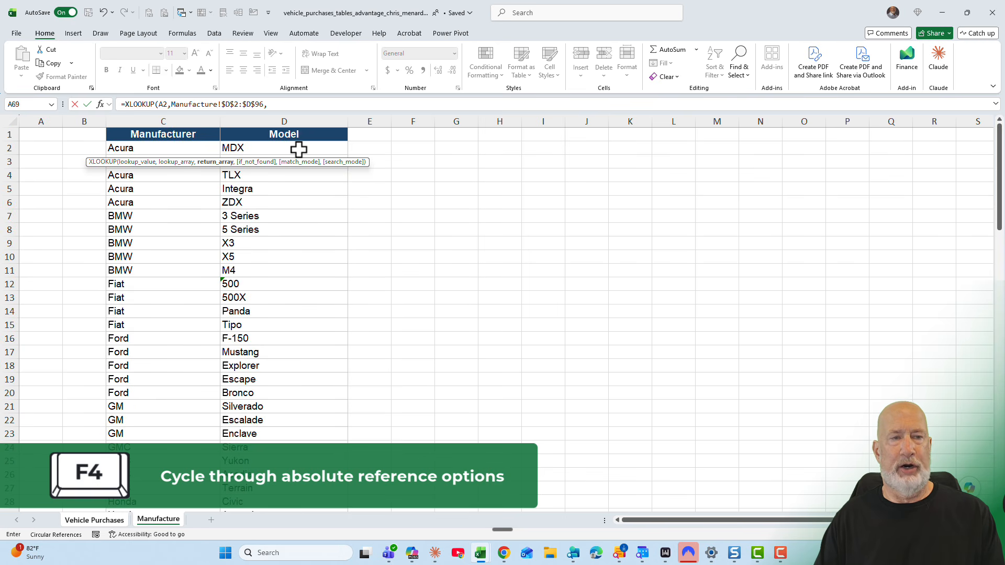
pyautogui.click(185, 152)
pyautogui.hotkey('ctrl', 'shift', 'Down')
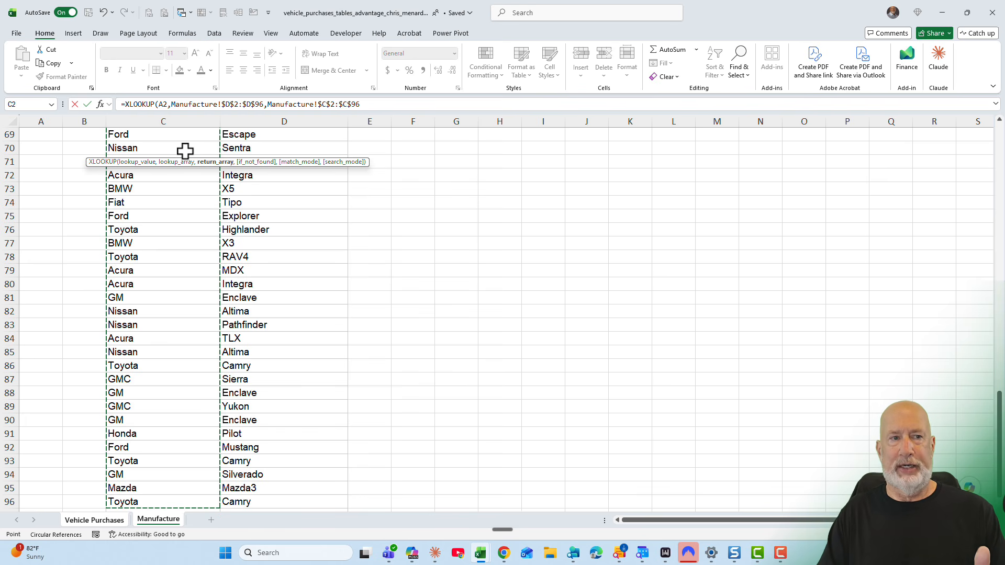
pyautogui.press('Return')
# Step: Fill the XLOOKUP formula from B2 down the whole Man column and inspect the copied formula in B3
pyautogui.click(123, 149)
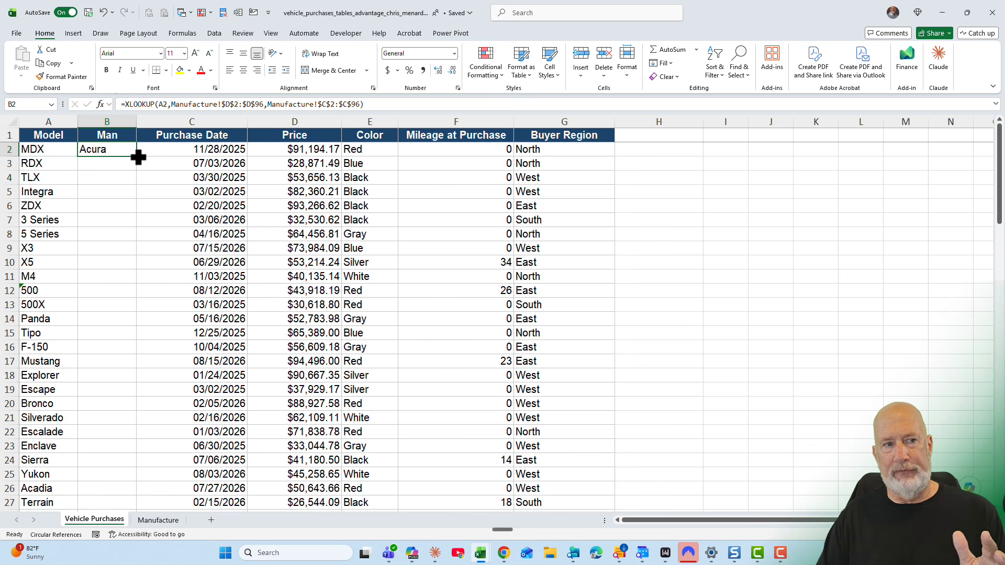
pyautogui.doubleClick(137, 157)
pyautogui.click(126, 163)
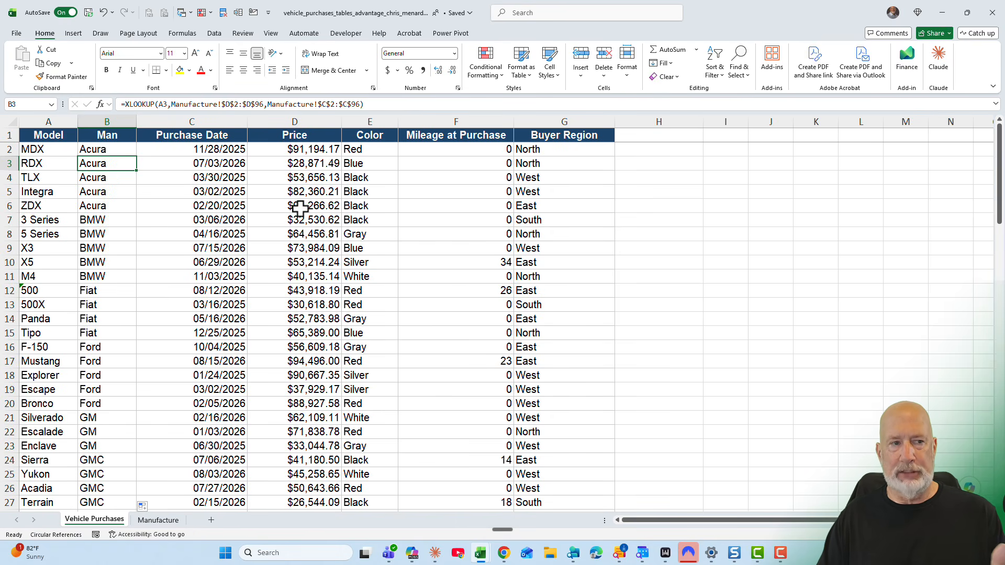
# Step: Add the model 4Runner in A97, directly below the last vehicle record
pyautogui.click(49, 224)
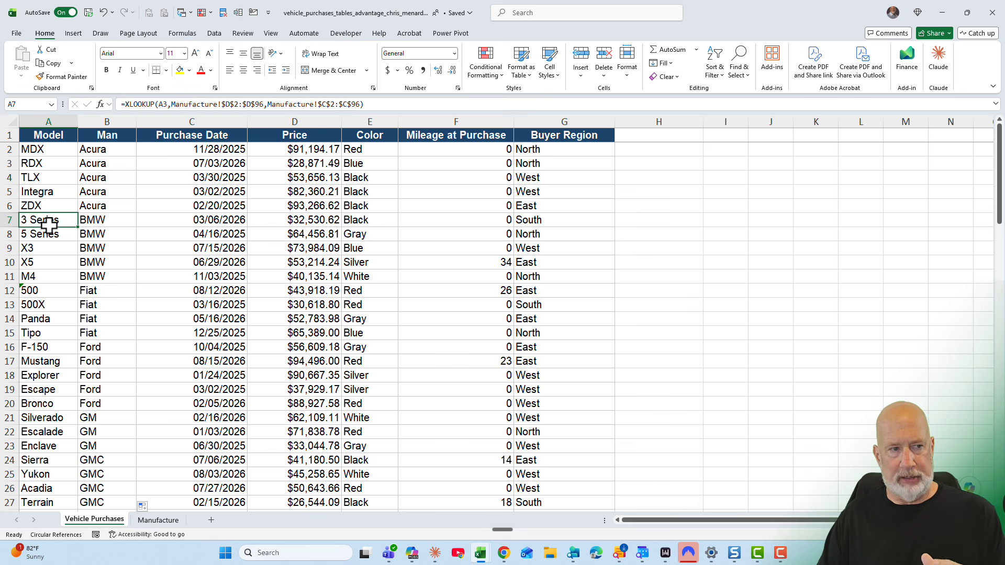
pyautogui.hotkey('ctrl', 'Down')
pyautogui.scroll(-5, 49, 225)
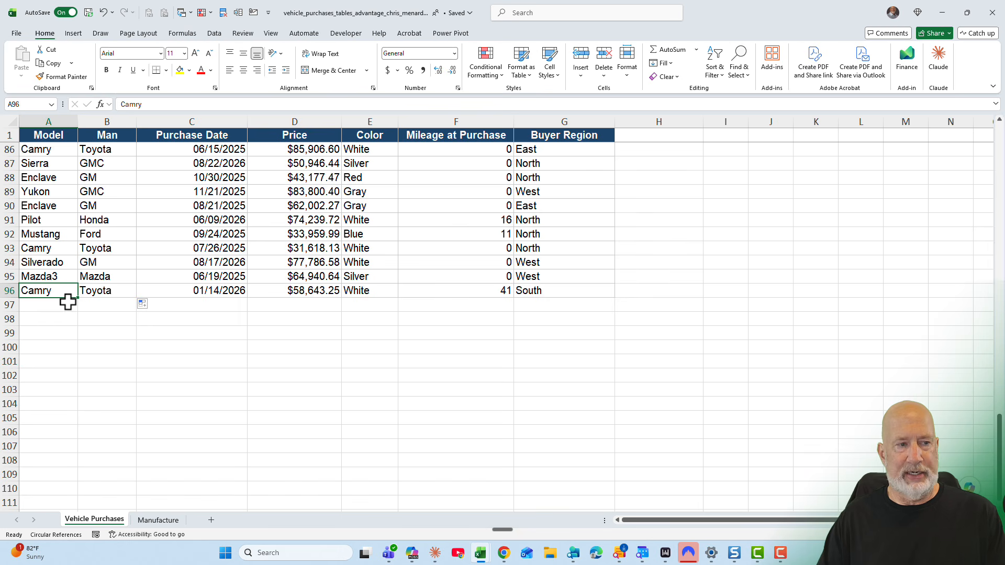
pyautogui.click(68, 303)
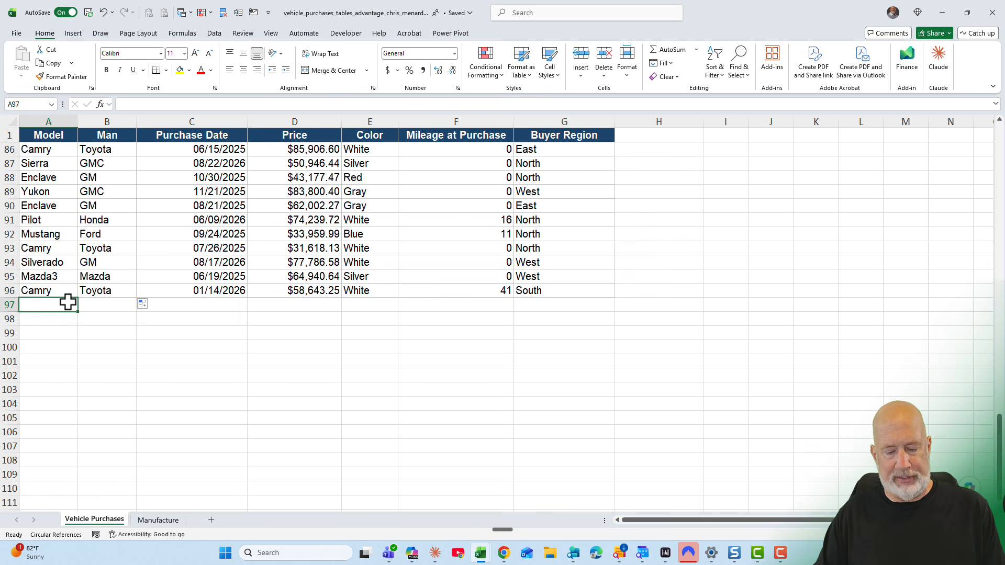
pyautogui.write('4Runner')
pyautogui.press('Tab')
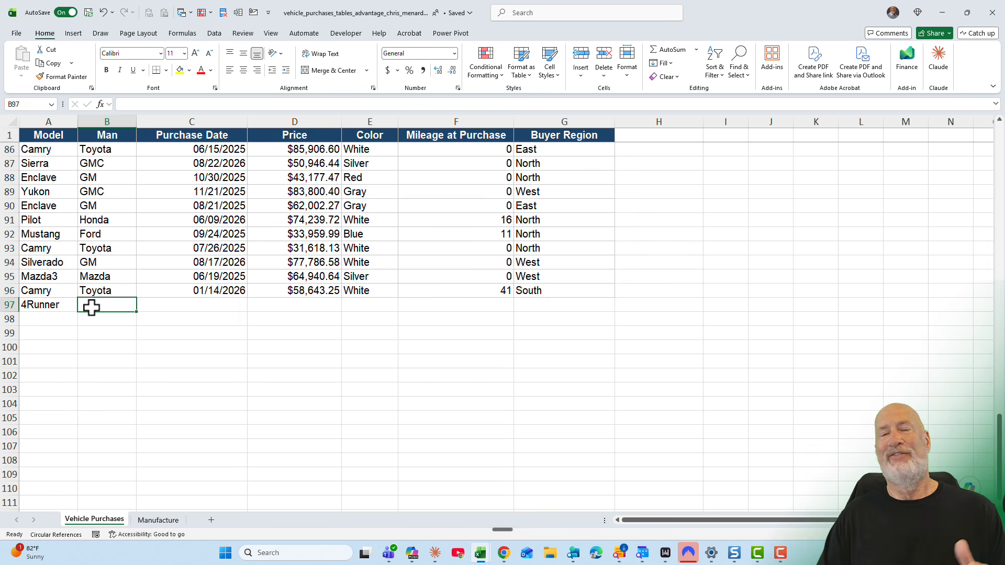
# Step: Extend the XLOOKUP formula from B96 to B97 for the 4Runner row
pyautogui.click(105, 276)
pyautogui.click(109, 287)
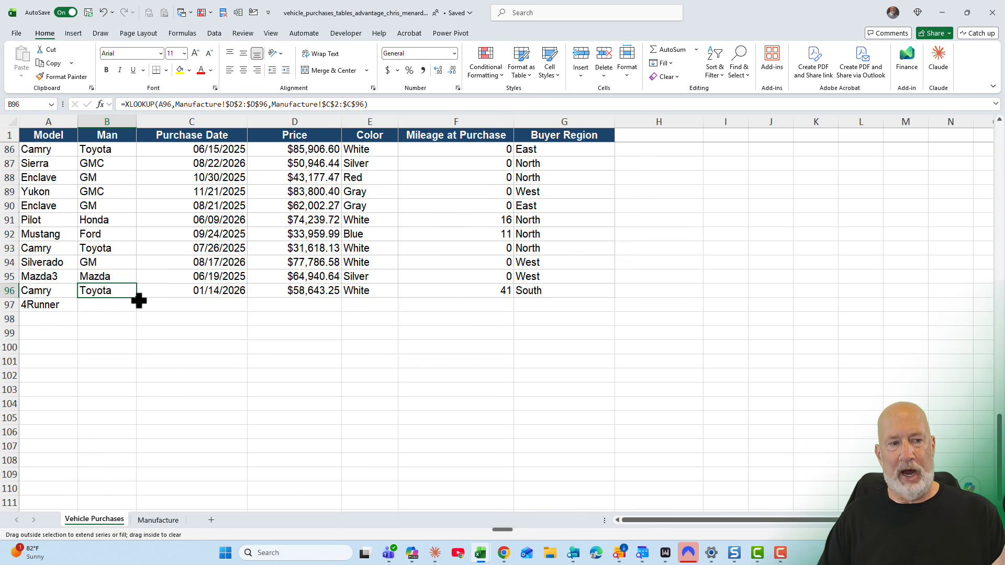
pyautogui.moveTo(139, 300); pyautogui.dragTo(136, 309)
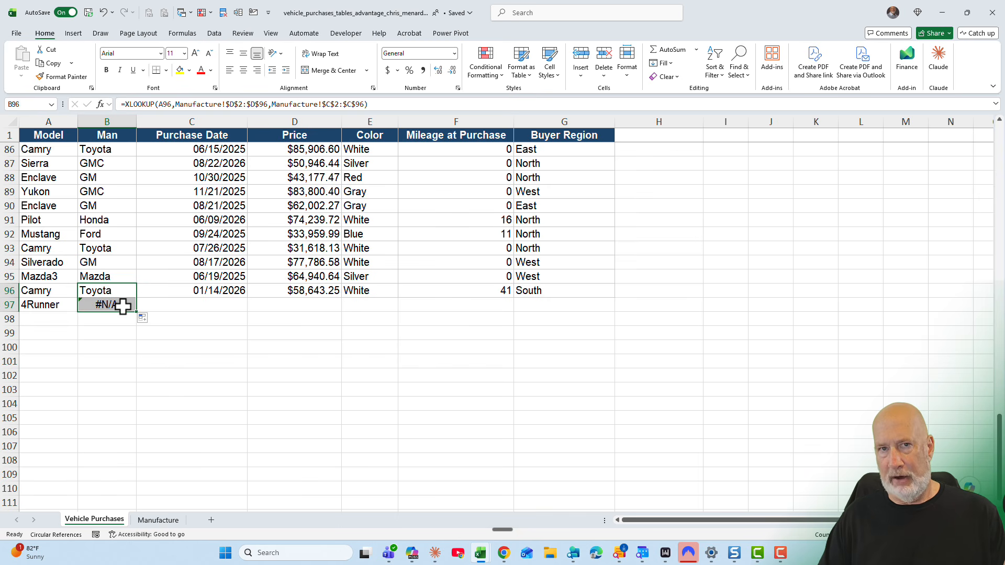
pyautogui.click(116, 308)
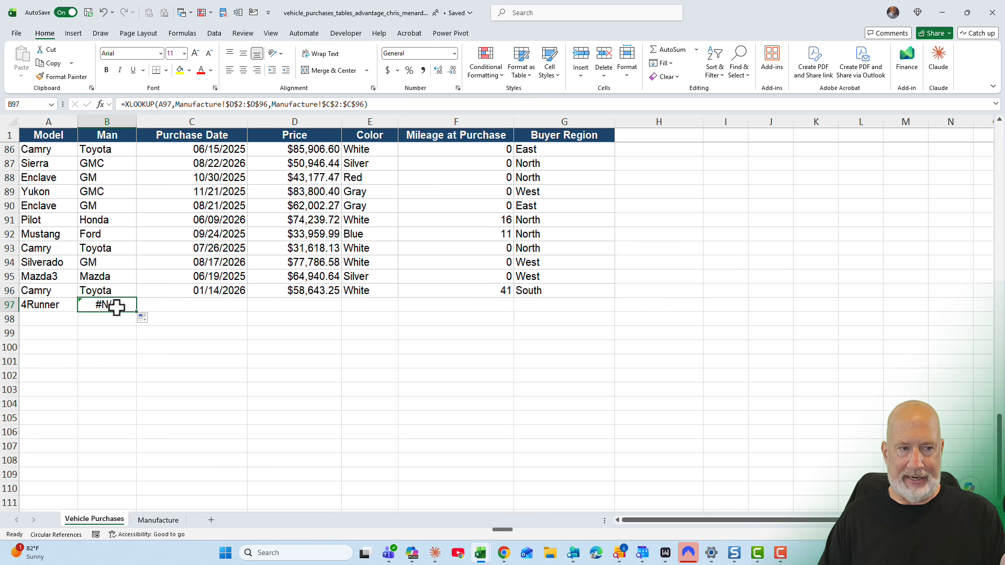
# Step: On the Manufacture sheet, enter 4Runner in C97 and Toyota in D97, and return to the Vehicle Purchases sheet
pyautogui.click(165, 521)
pyautogui.scroll(-8, 175, 445)
pyautogui.click(175, 193)
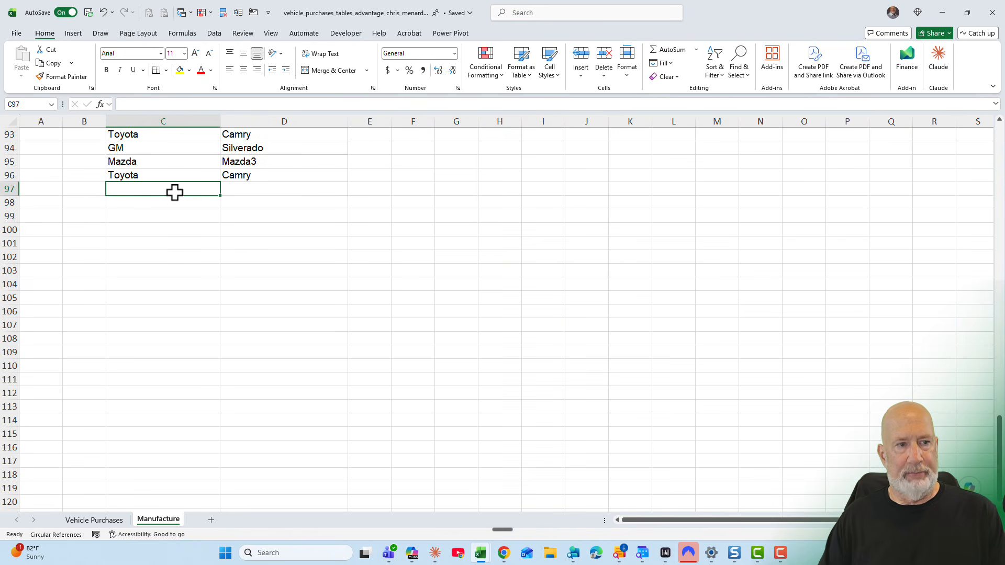
pyautogui.write('4Runner')
pyautogui.press('Tab')
pyautogui.write('T')
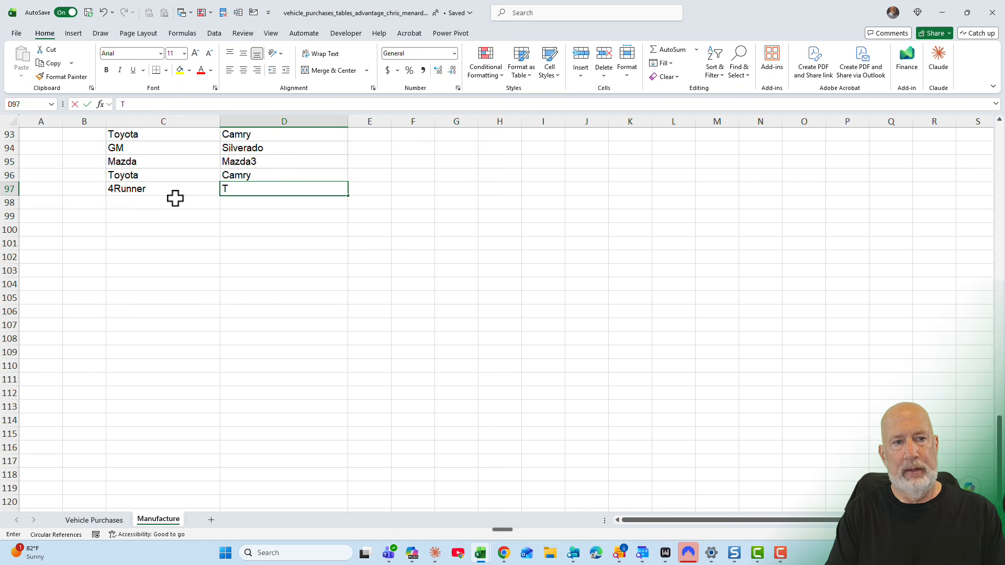
pyautogui.write('oyota')
pyautogui.press('Return')
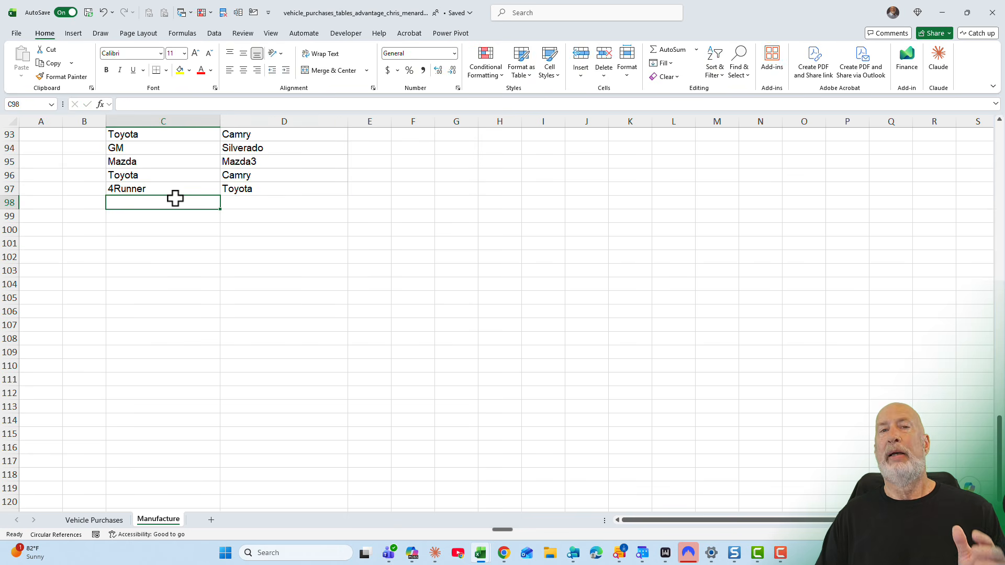
pyautogui.click(110, 521)
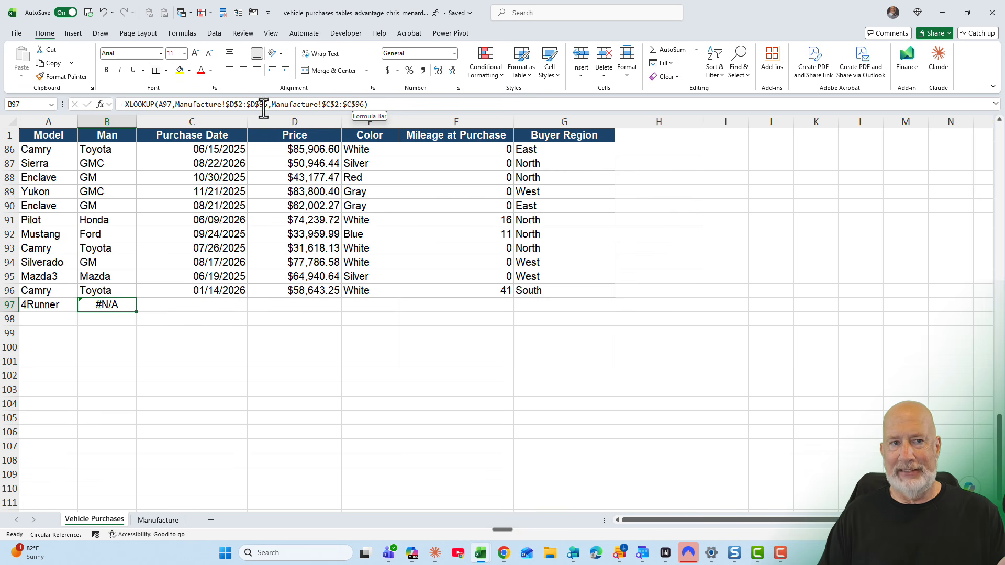
# Step: Convert the vehicle purchase data in A1:G96 into a table with headers and name the table vehicles
pyautogui.click(273, 158)
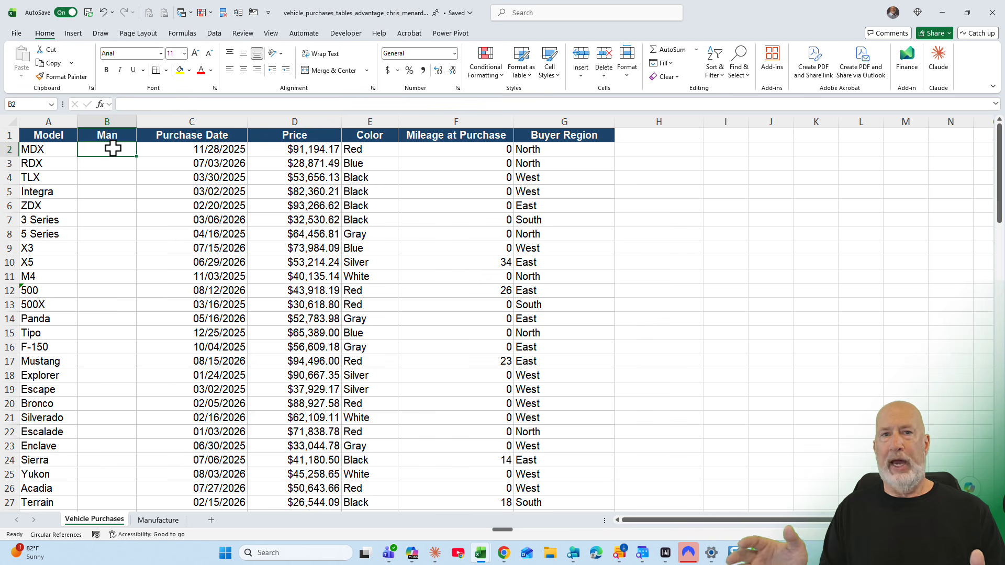
pyautogui.click(184, 160)
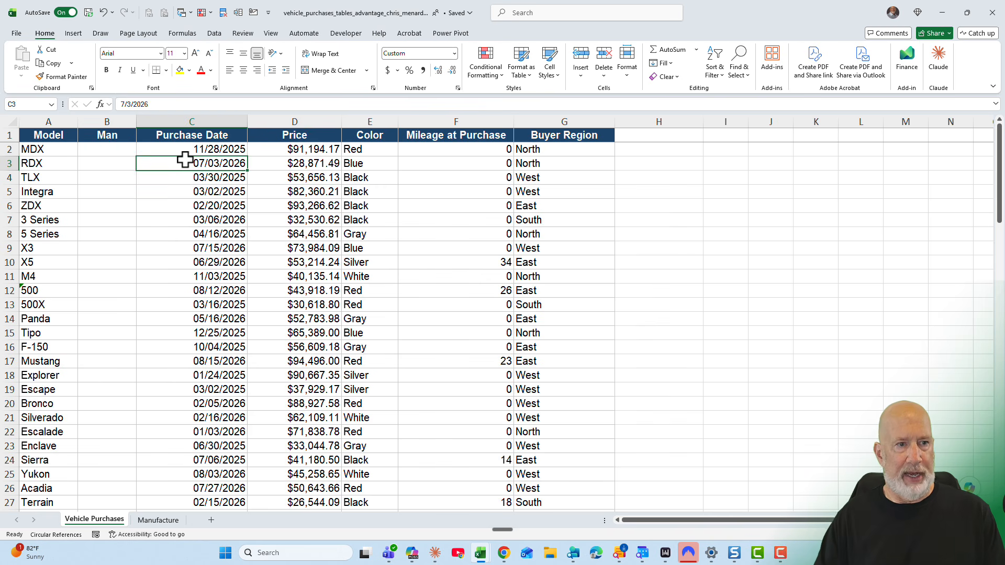
pyautogui.hotkey('ctrl', 't')
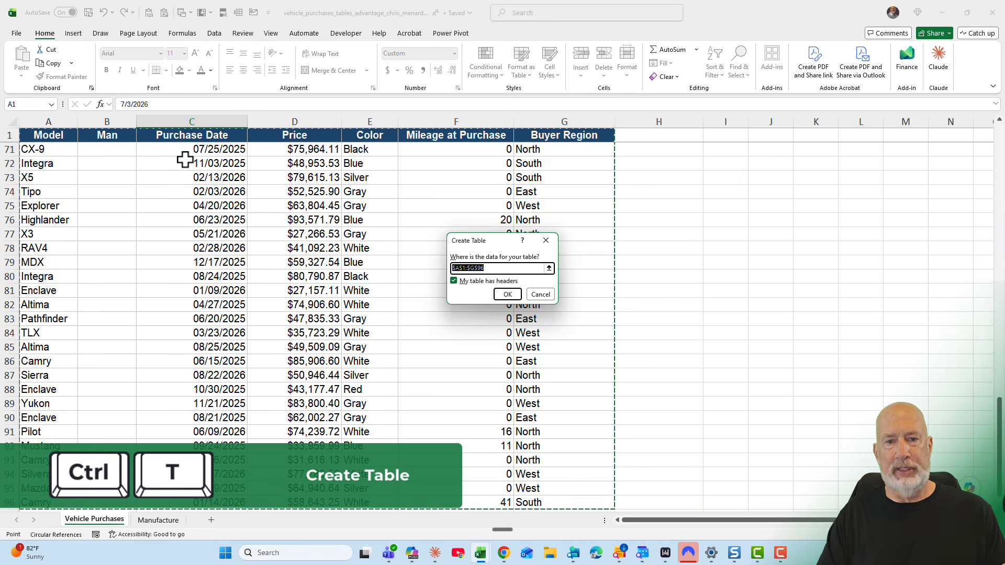
pyautogui.press('Return')
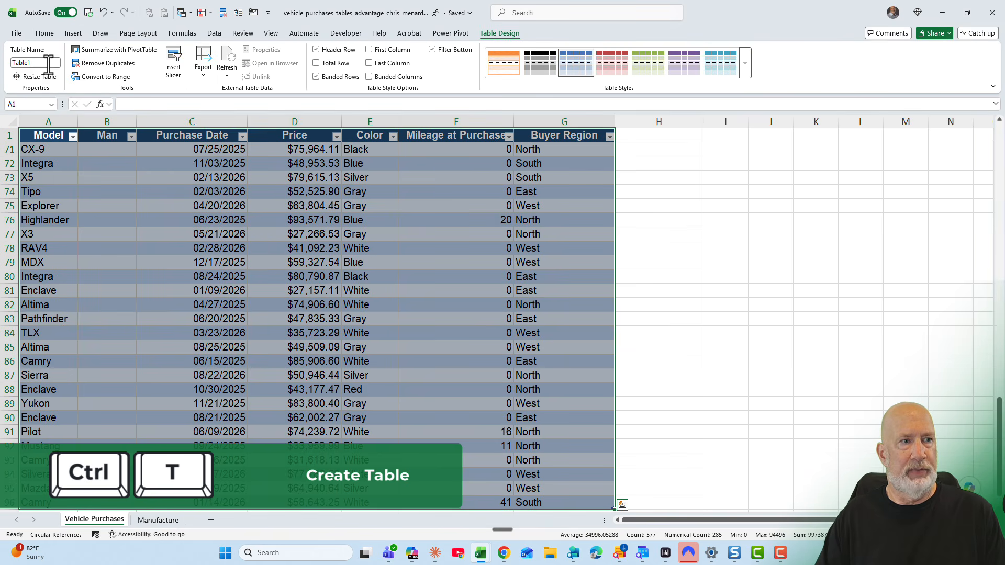
pyautogui.click(49, 62)
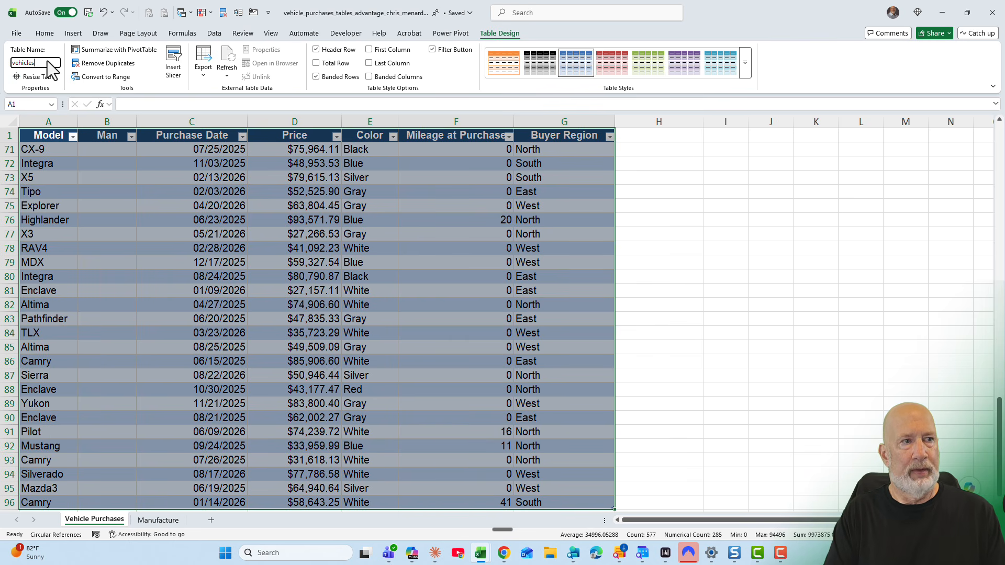
pyautogui.press('Return')
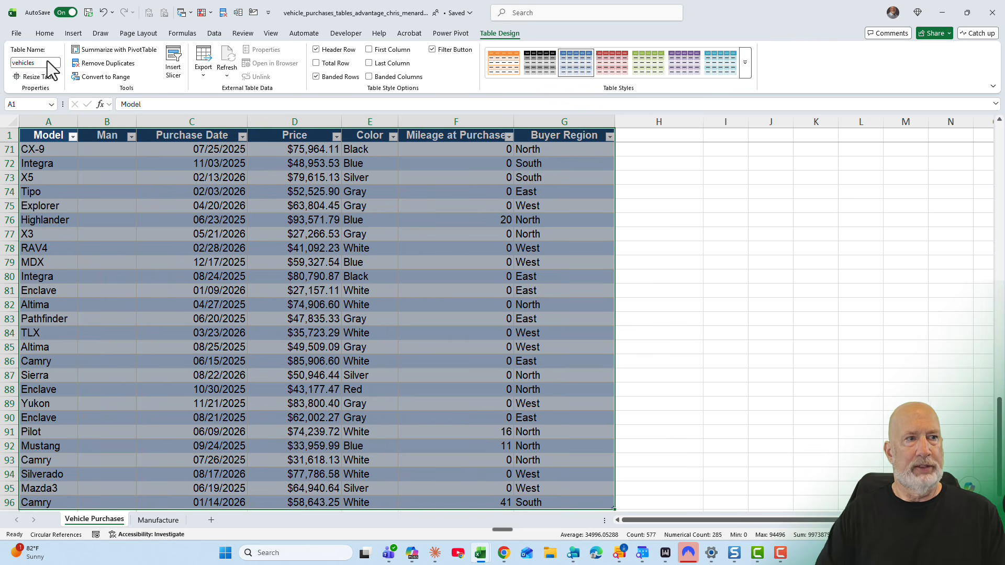
# Step: On the Manufacture sheet, convert the Manufacturer and Model data into a table with headers and name the table man
pyautogui.click(164, 521)
pyautogui.click(197, 178)
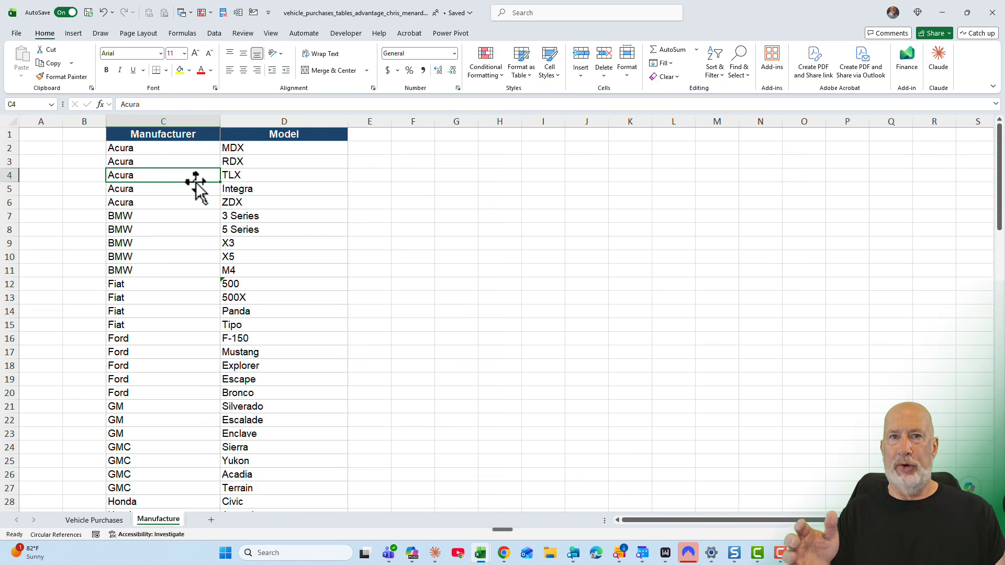
pyautogui.hotkey('ctrl', 't')
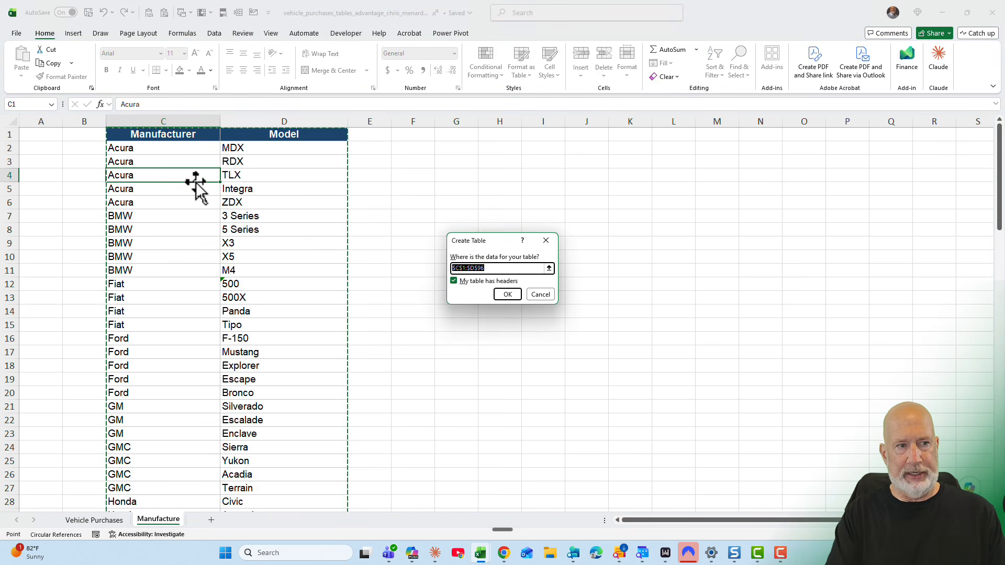
pyautogui.press('Return')
pyautogui.click(36, 63)
pyautogui.write('man')
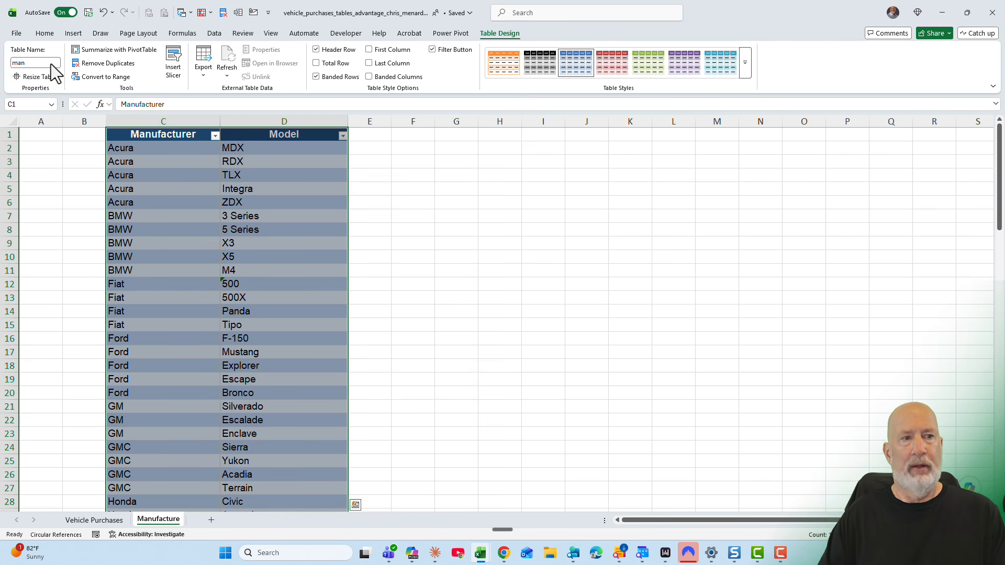
pyautogui.click(193, 159)
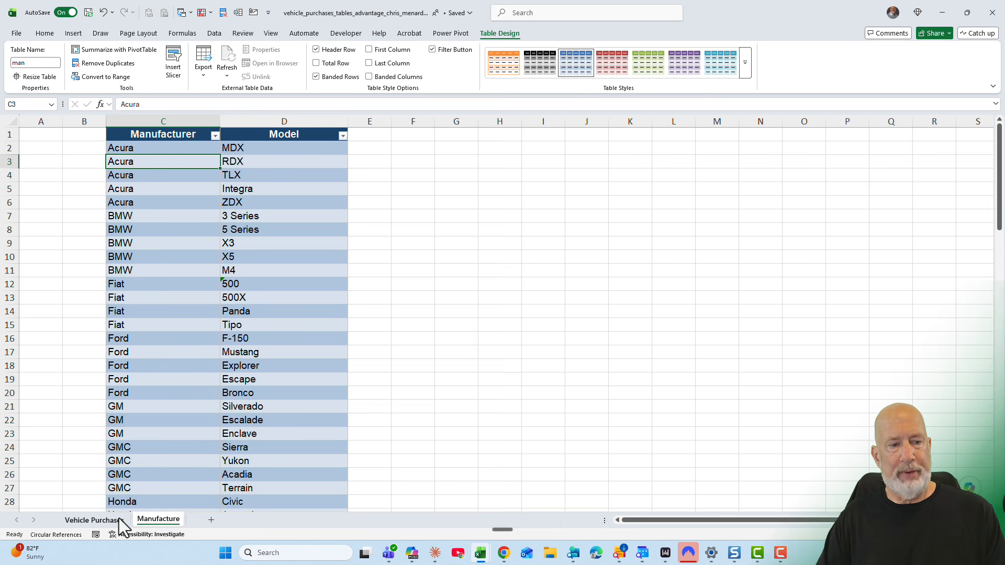
pyautogui.click(105, 519)
pyautogui.click(132, 161)
pyautogui.scroll(20, 131, 161)
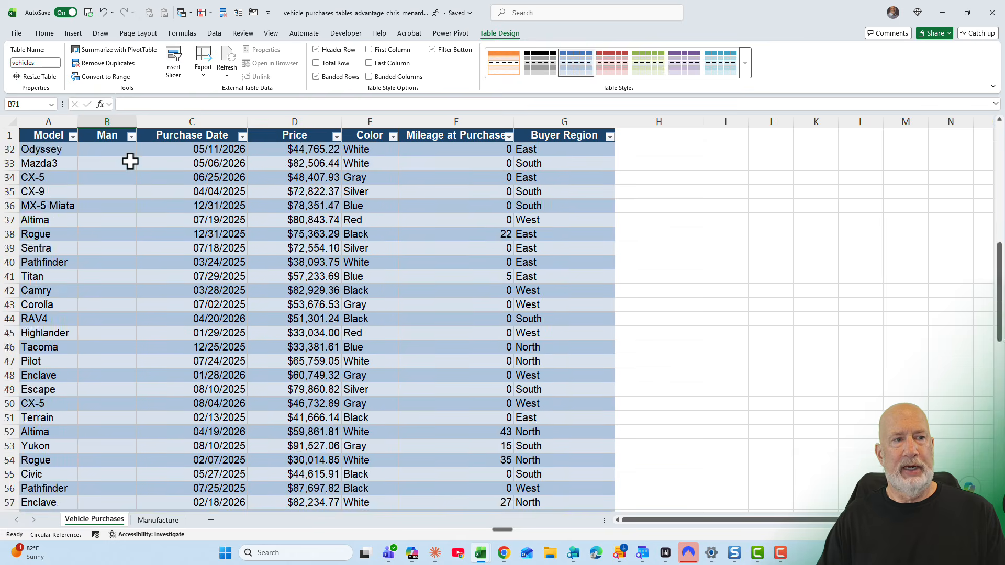
pyautogui.click(120, 152)
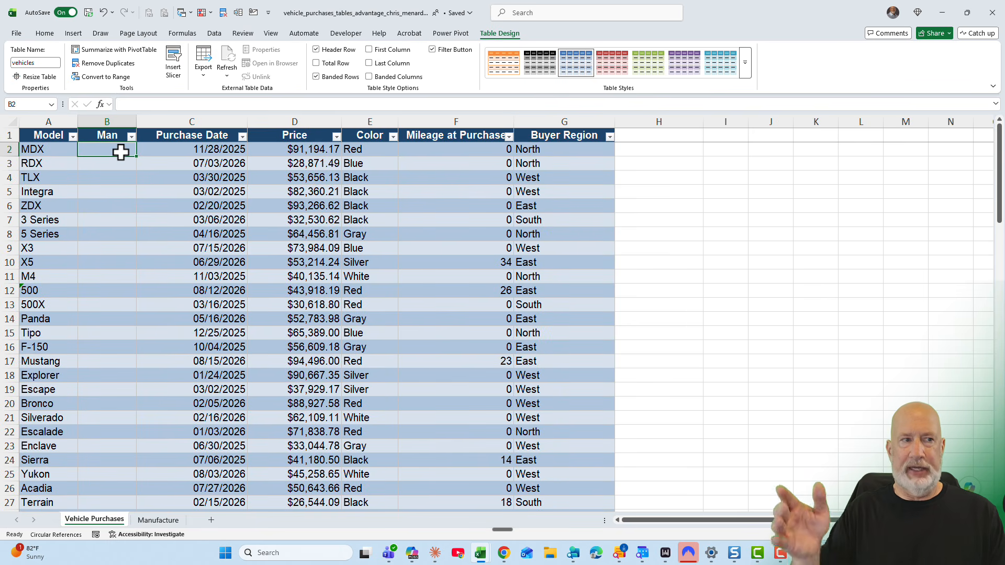
pyautogui.write('=xl')
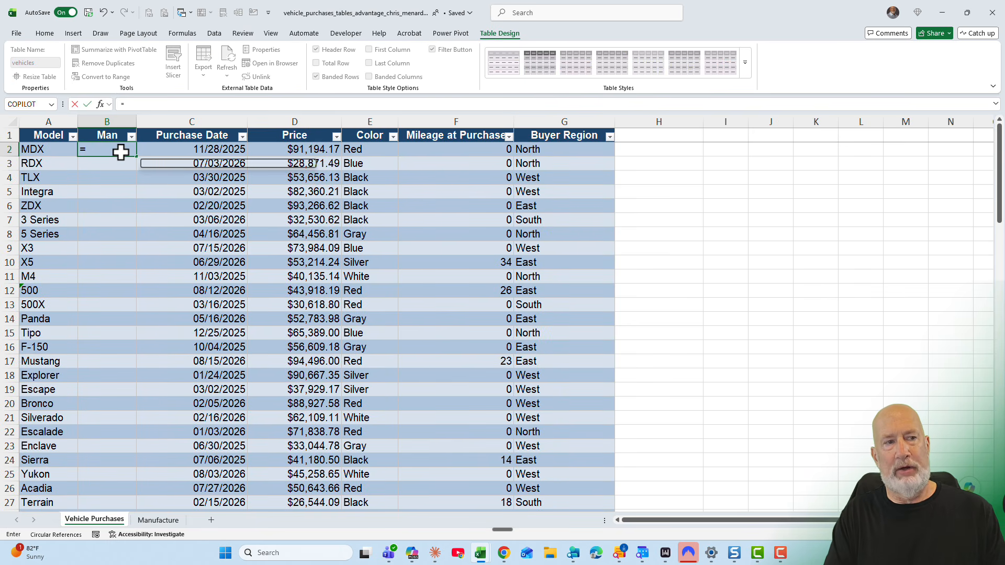
pyautogui.press('Tab')
pyautogui.click(58, 149)
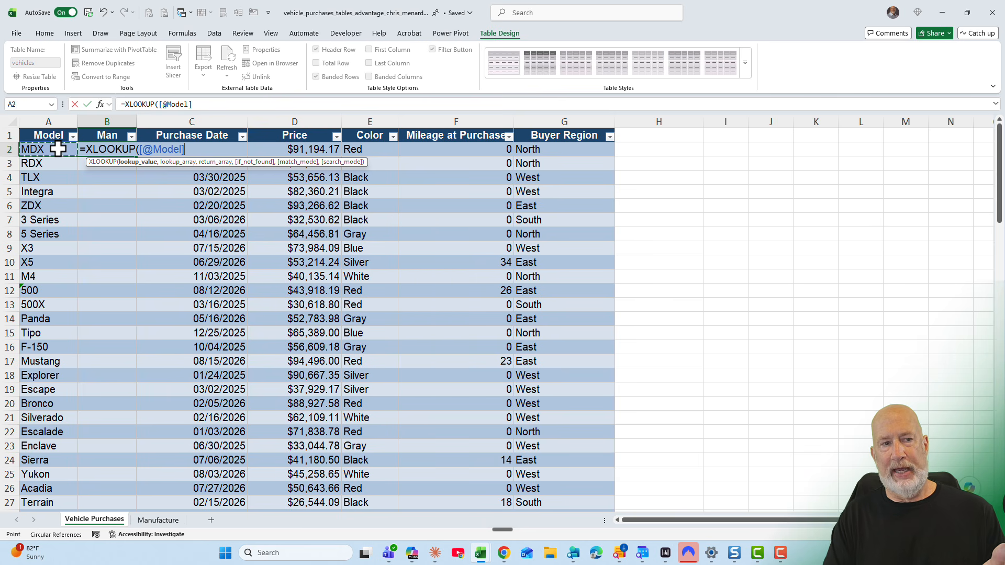
pyautogui.write(',')
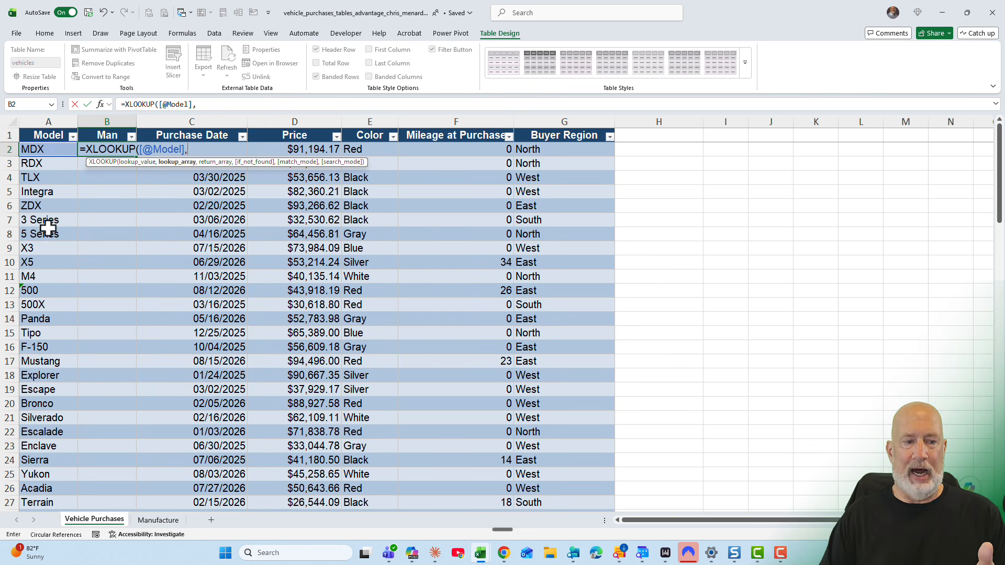
# Step: Complete the XLOOKUP with man[Model] as the lookup array and man[Manufacturer] as the return array
pyautogui.click(173, 521)
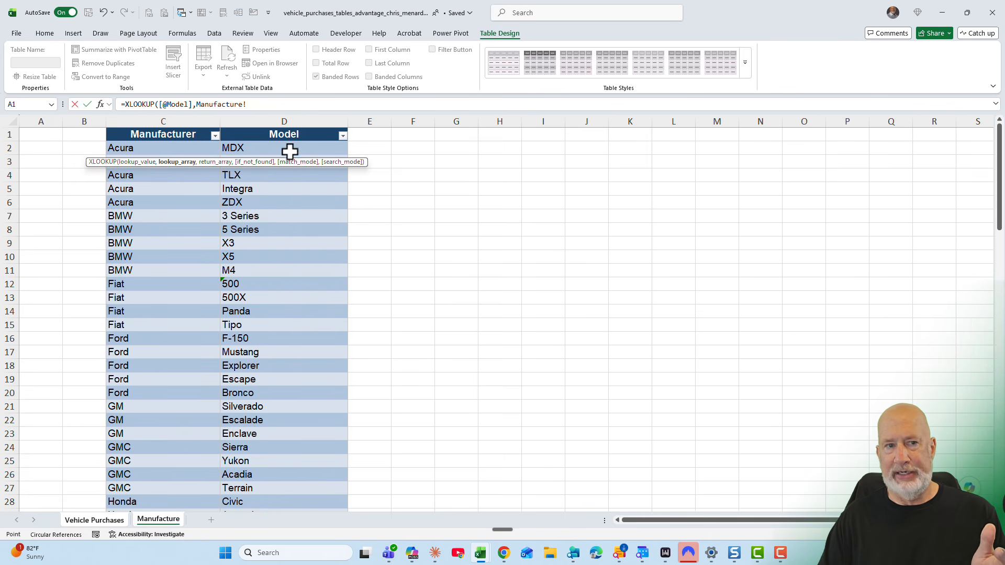
pyautogui.click(284, 124)
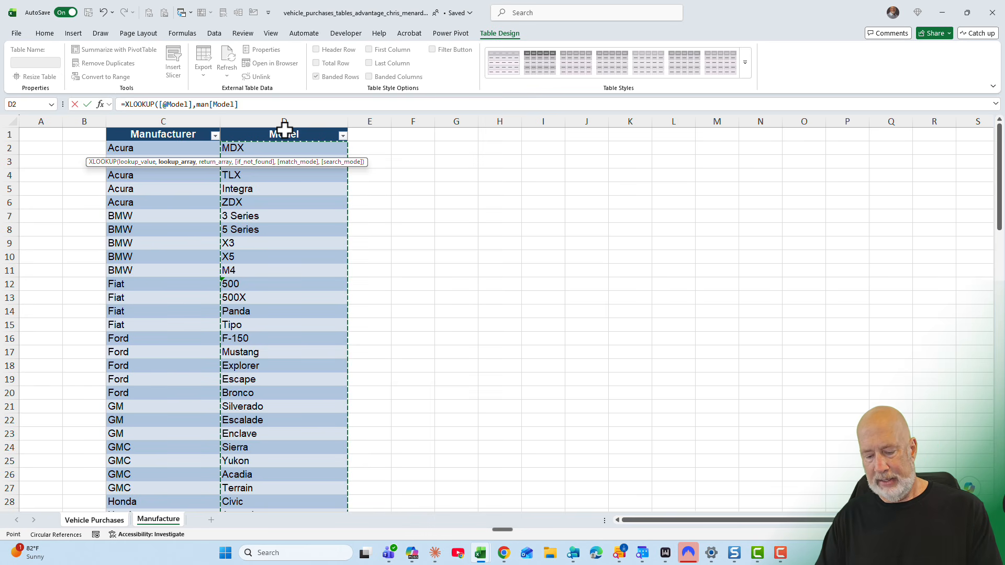
pyautogui.write(',')
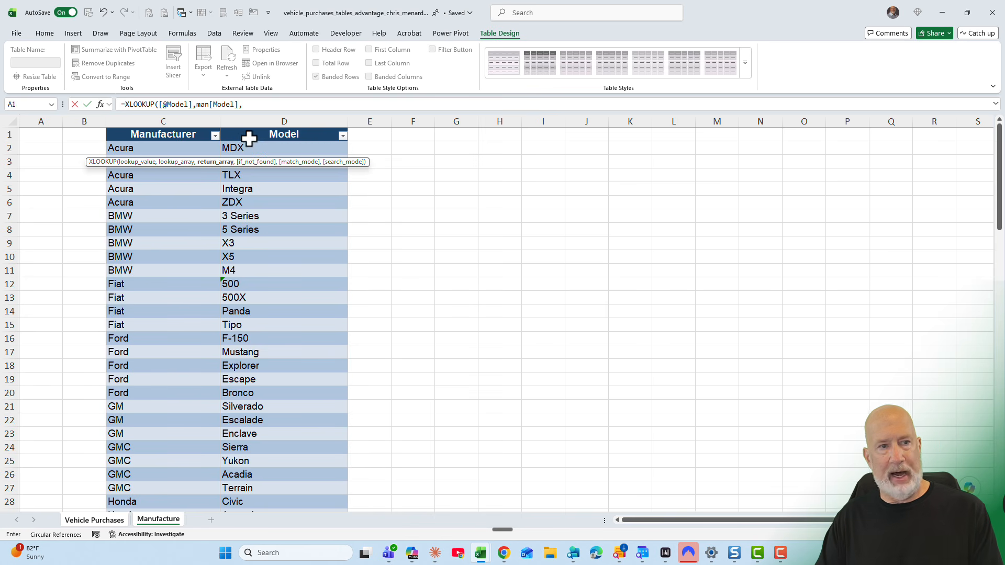
pyautogui.click(188, 126)
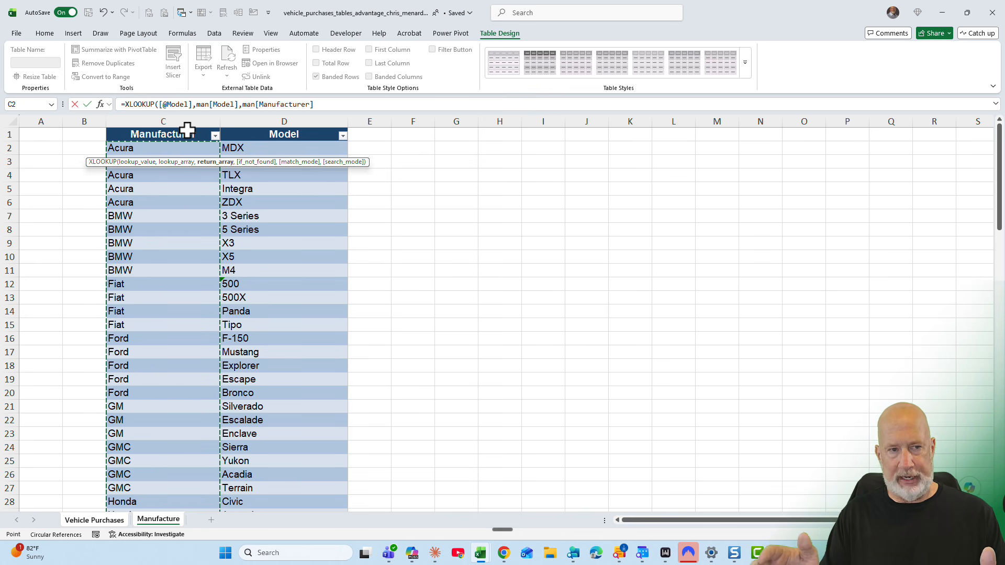
pyautogui.press('Return')
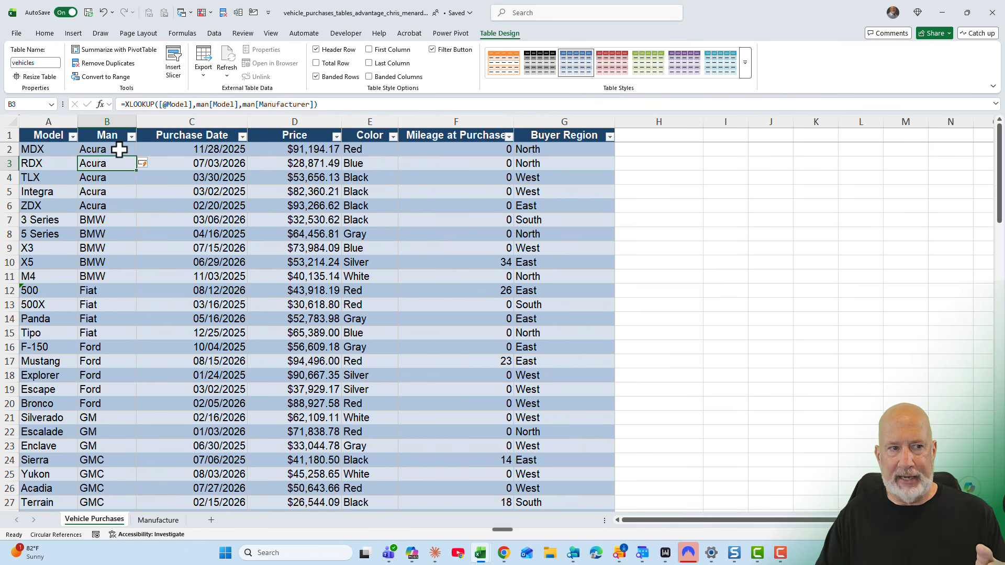
# Step: Add the model 4Runner as a new row in A97, directly below the vehicles table's last record
pyautogui.scroll(-16, 136, 226)
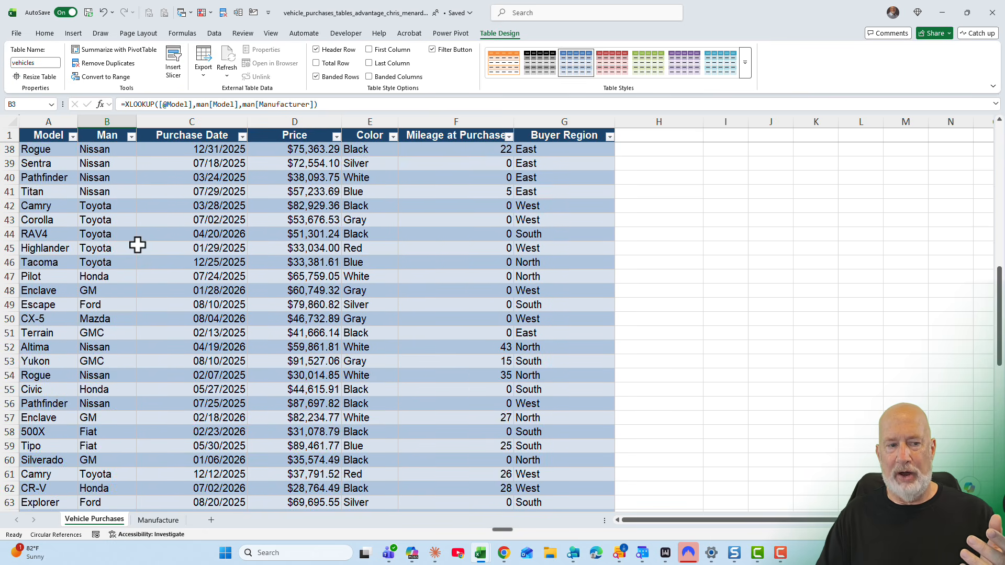
pyautogui.scroll(-11, 137, 245)
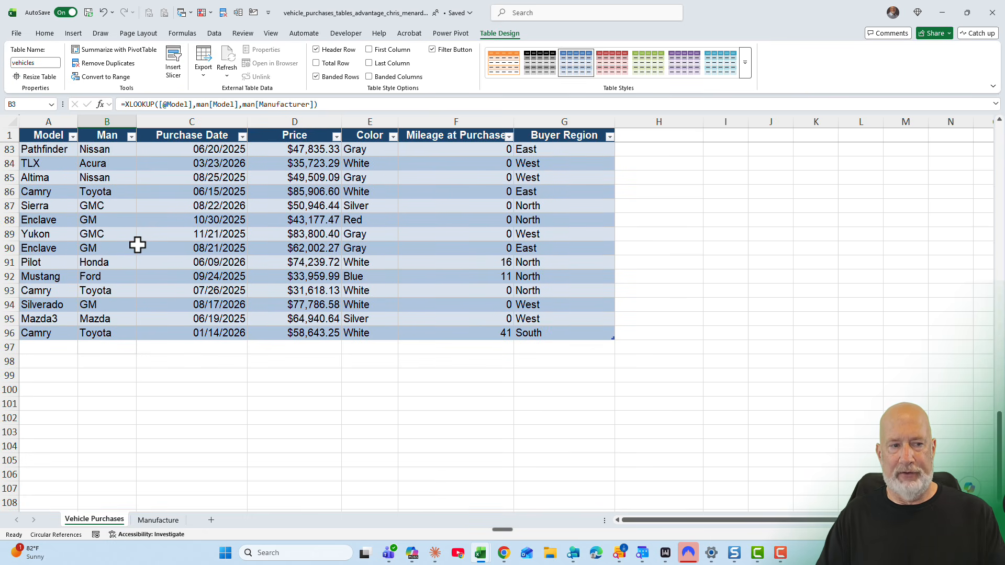
pyautogui.scroll(-1, 89, 325)
pyautogui.scroll(2, 56, 332)
pyautogui.scroll(-2, 60, 363)
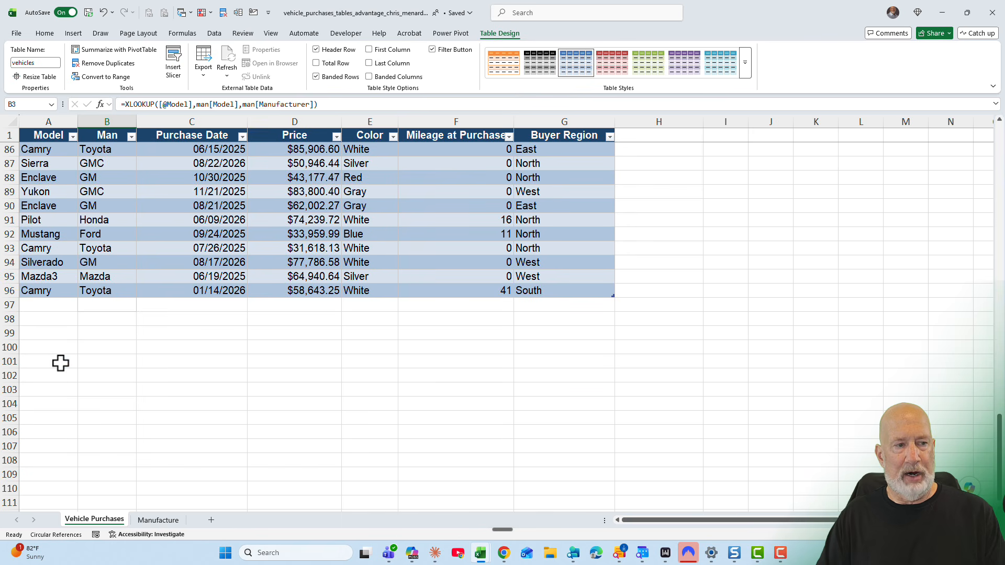
pyautogui.click(50, 307)
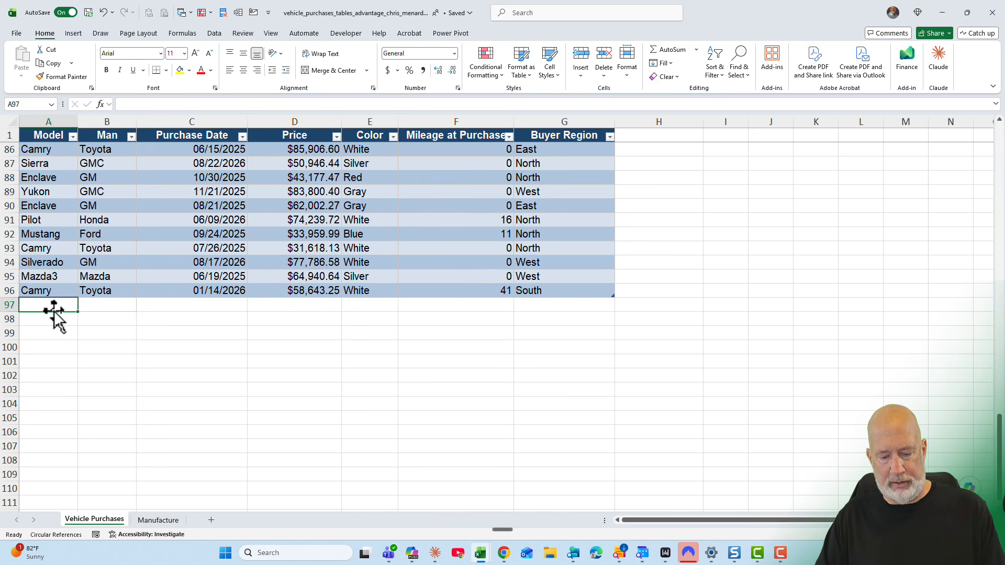
pyautogui.write('4Runner')
pyautogui.press('Tab')
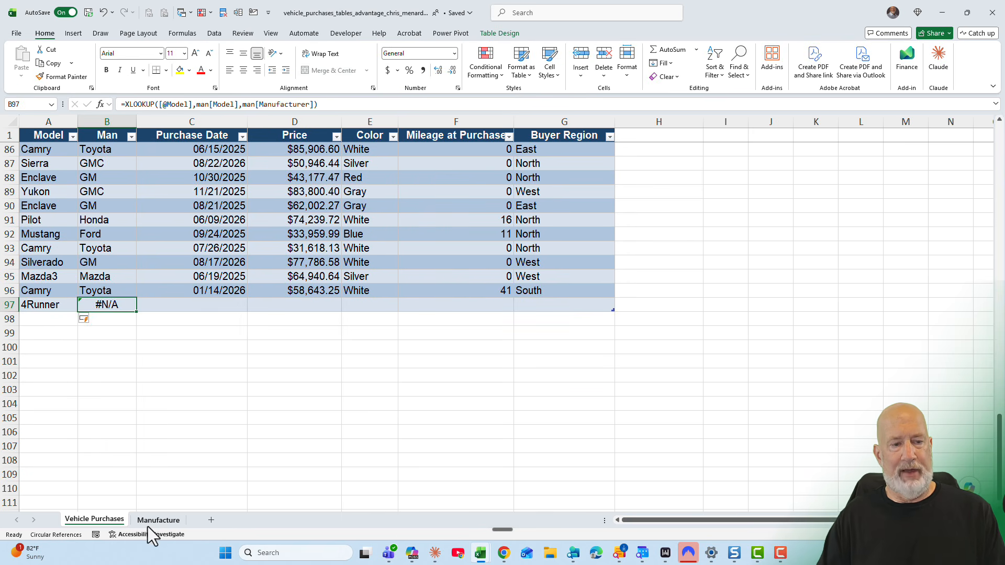
# Step: On the Manufacture sheet, correct C97 to Toyota and D97 to 4Runner, and return to the Vehicle Purchases sheet
pyautogui.click(156, 521)
pyautogui.scroll(-4, 175, 440)
pyautogui.click(176, 434)
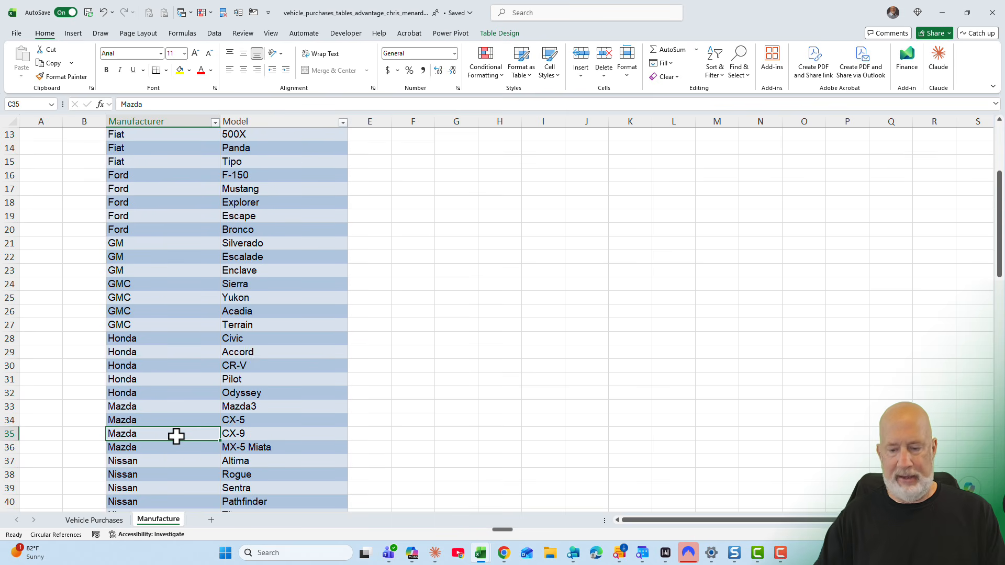
pyautogui.hotkey('ctrl', 'Down')
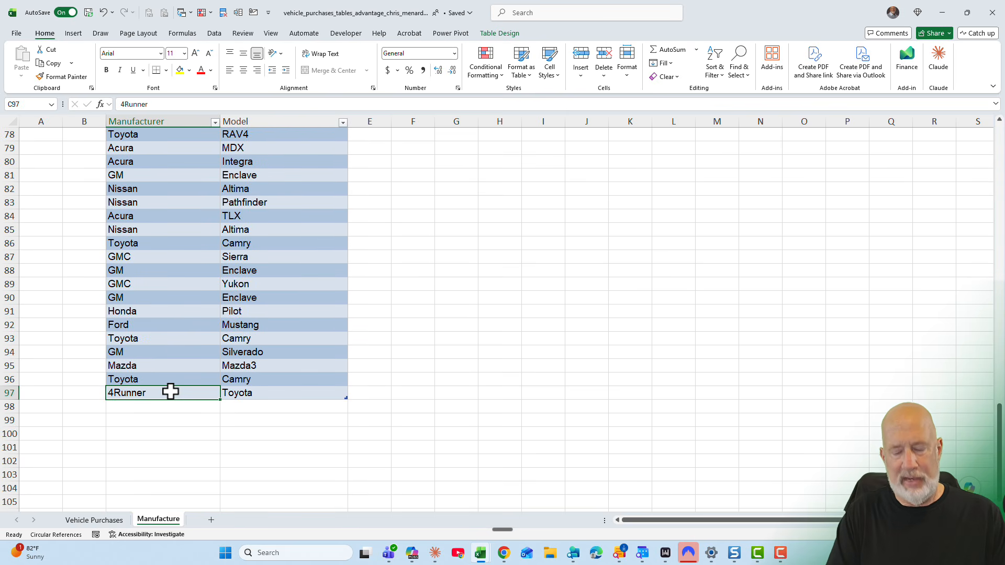
pyautogui.write('Toyota')
pyautogui.press('Tab')
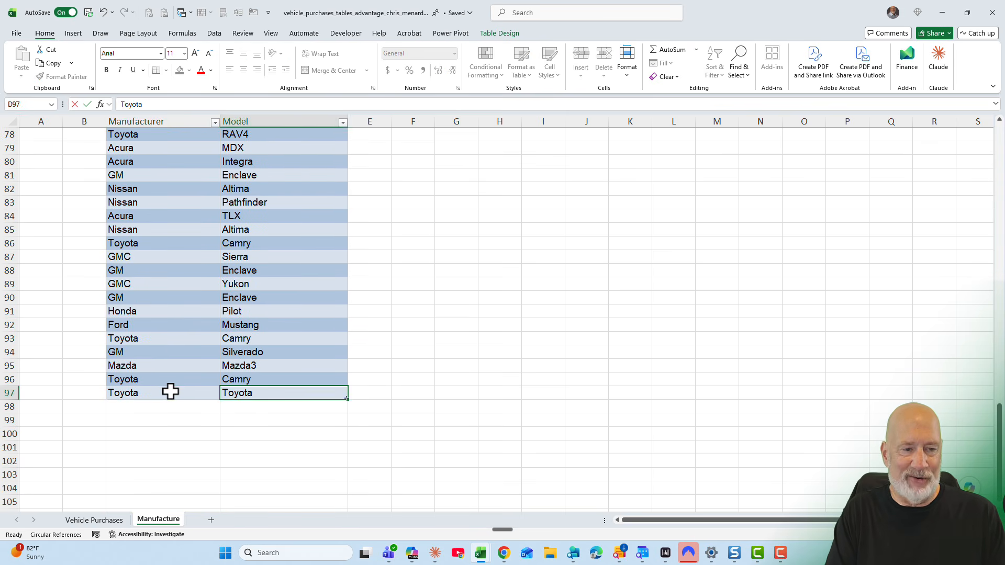
pyautogui.write('4Ru')
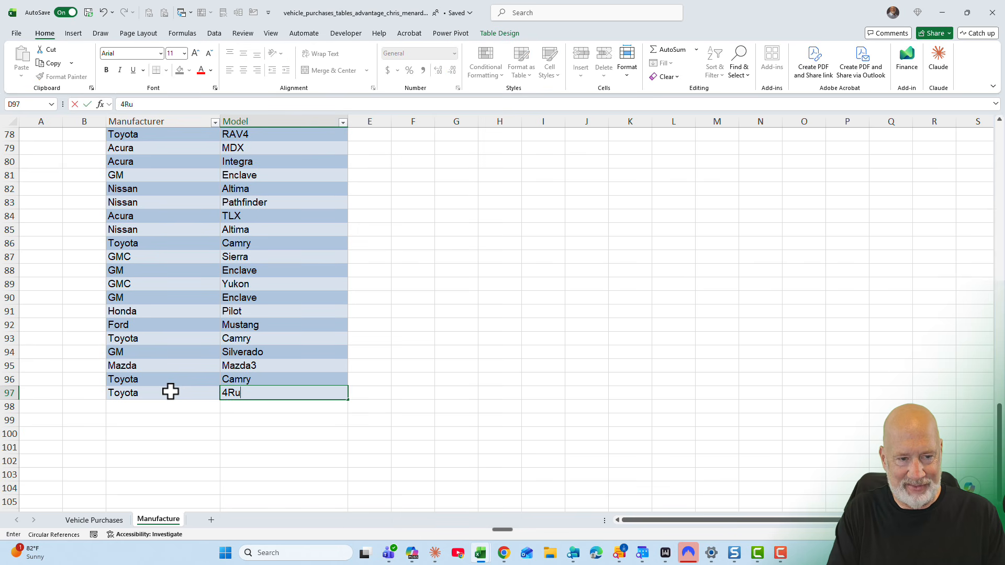
pyautogui.write('nner')
pyautogui.press('Return')
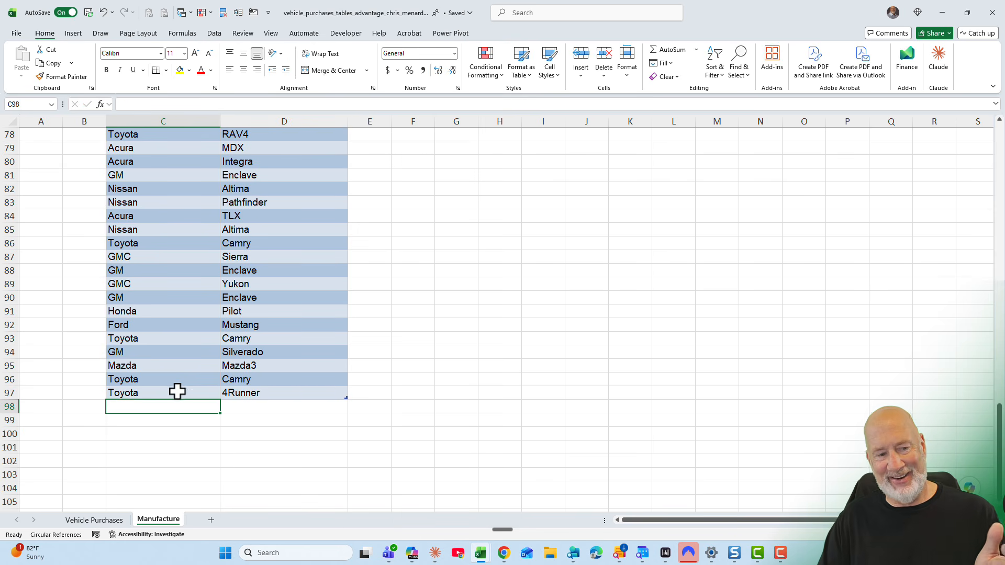
pyautogui.click(175, 392)
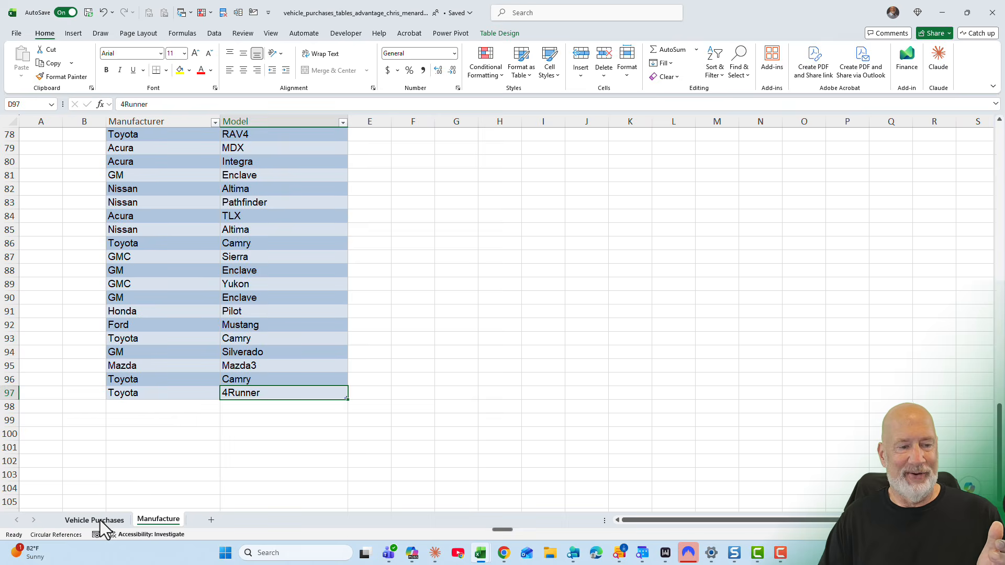
pyautogui.click(99, 521)
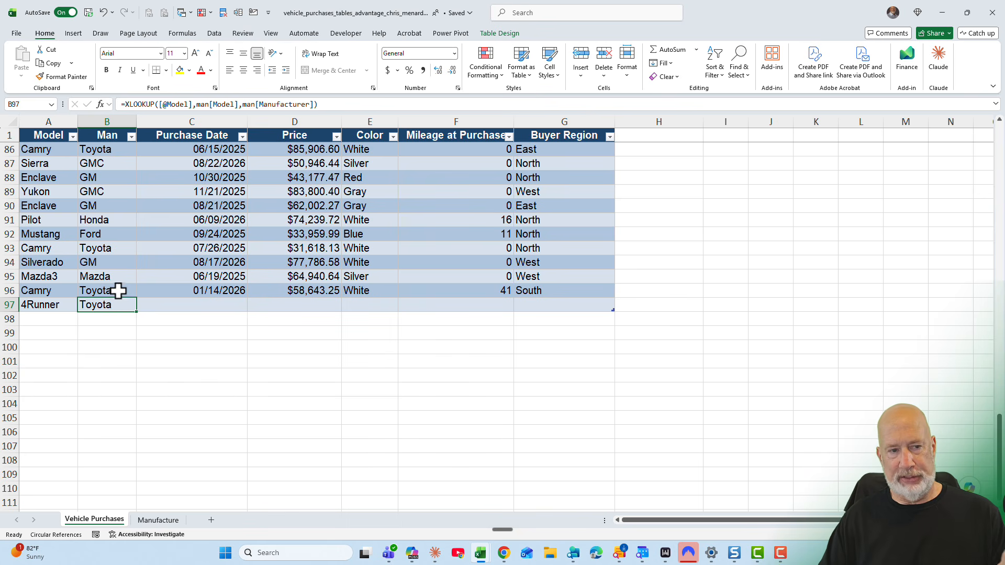
pyautogui.click(118, 292)
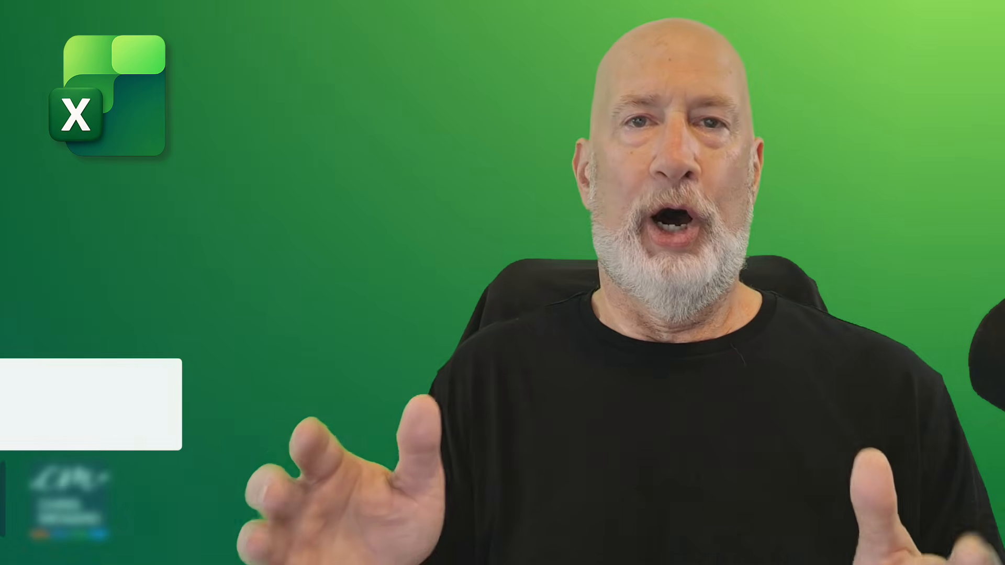